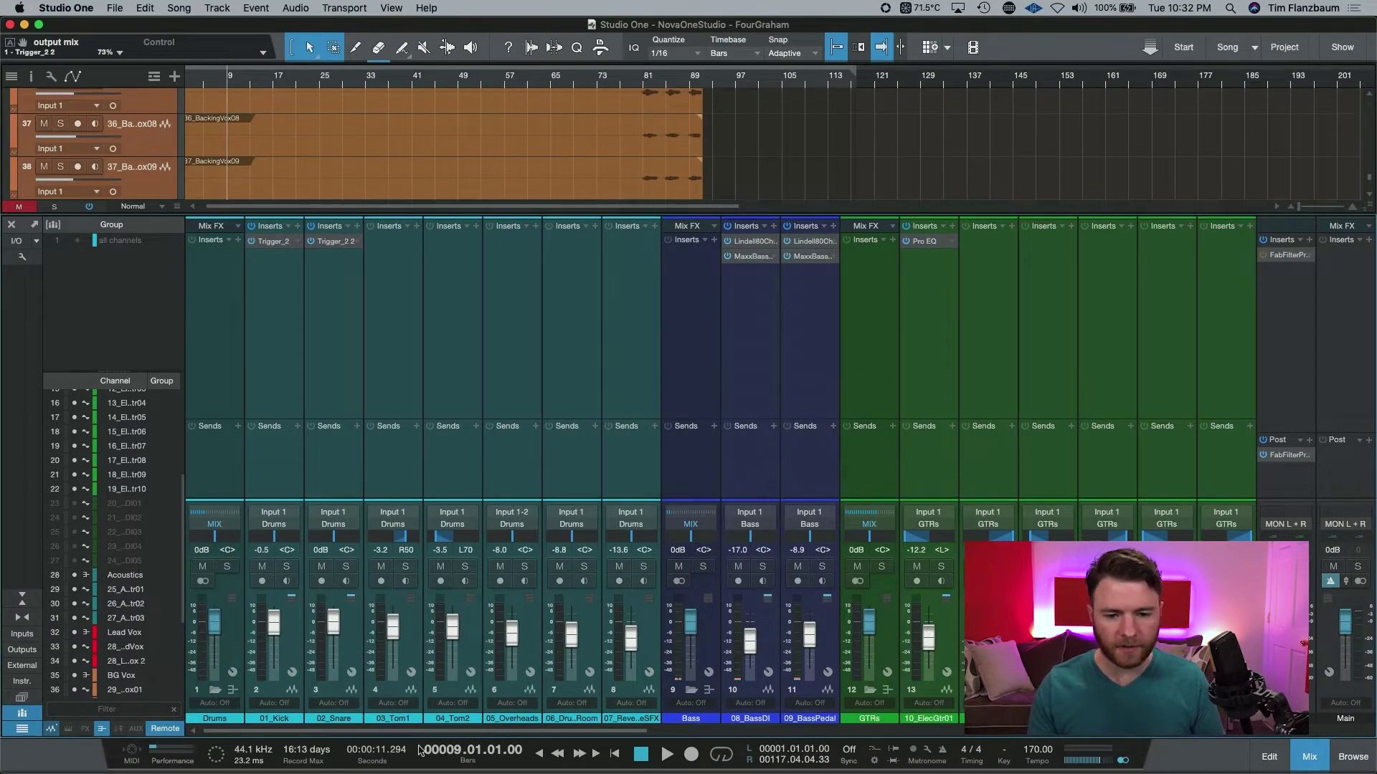
Step: Raise all BG Vox backing vocal faders together from -26.5 to -11.0 dB, then bypass their BDBG-Voc insert
{"action": "left_click_drag", "start_coordinate": [395, 731], "coordinate": [1039, 731]}
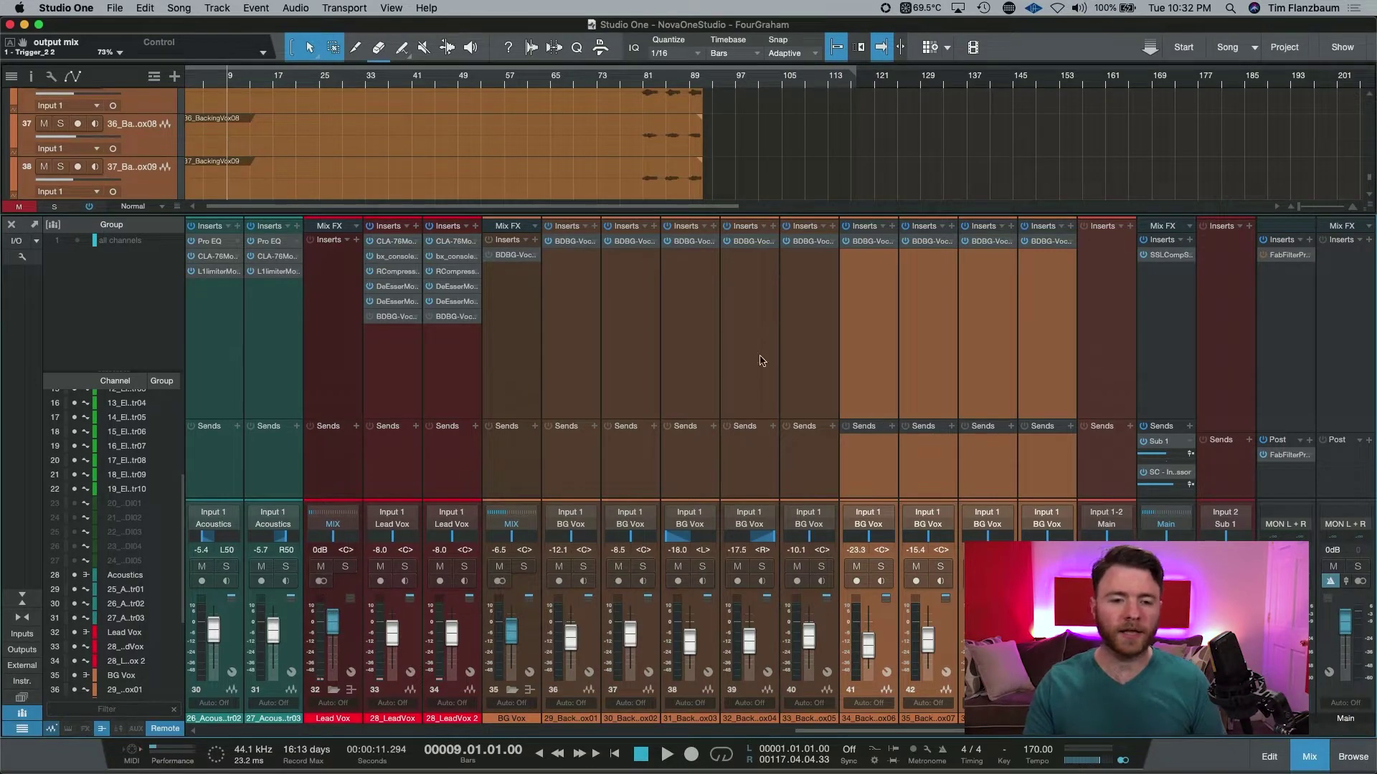
{"action": "left_click", "coordinate": [579, 367]}
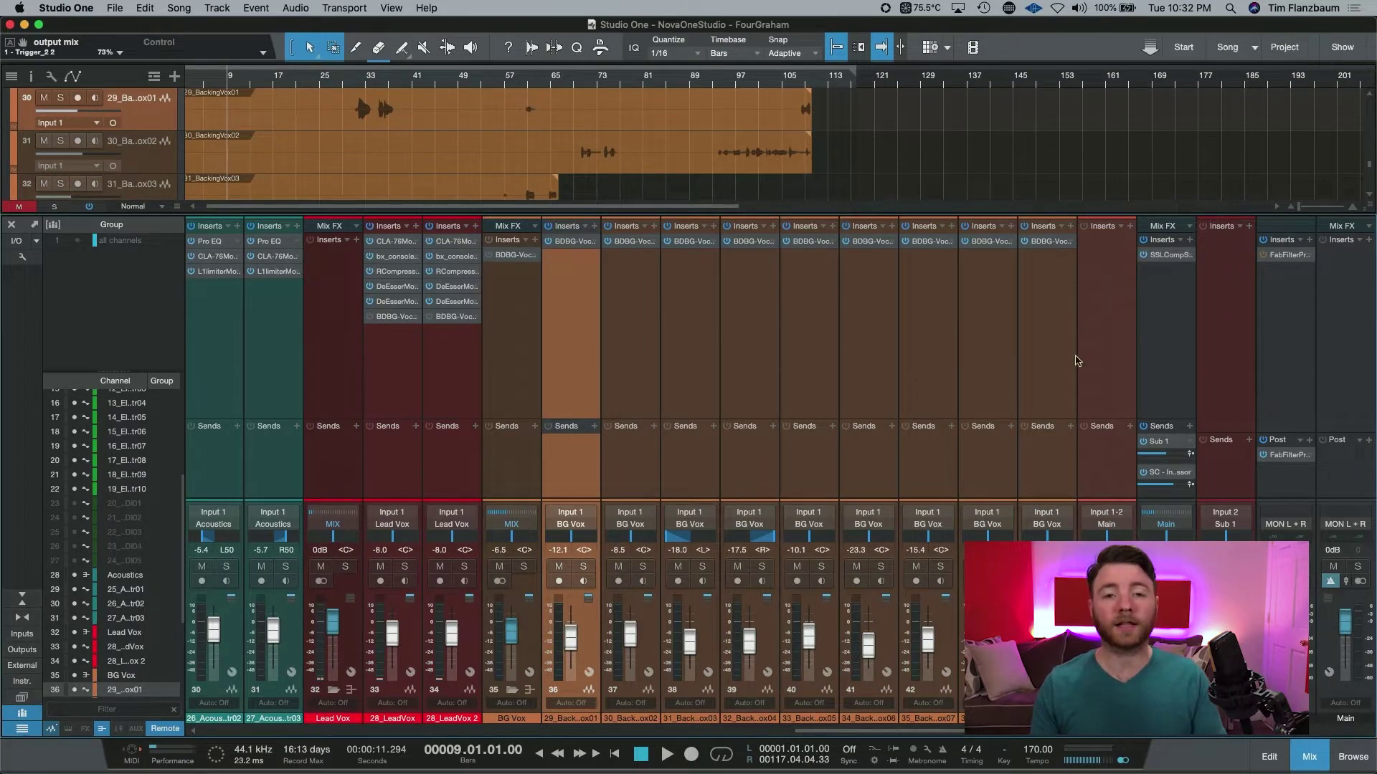
{"action": "left_click", "coordinate": [1063, 370], "text": "shift"}
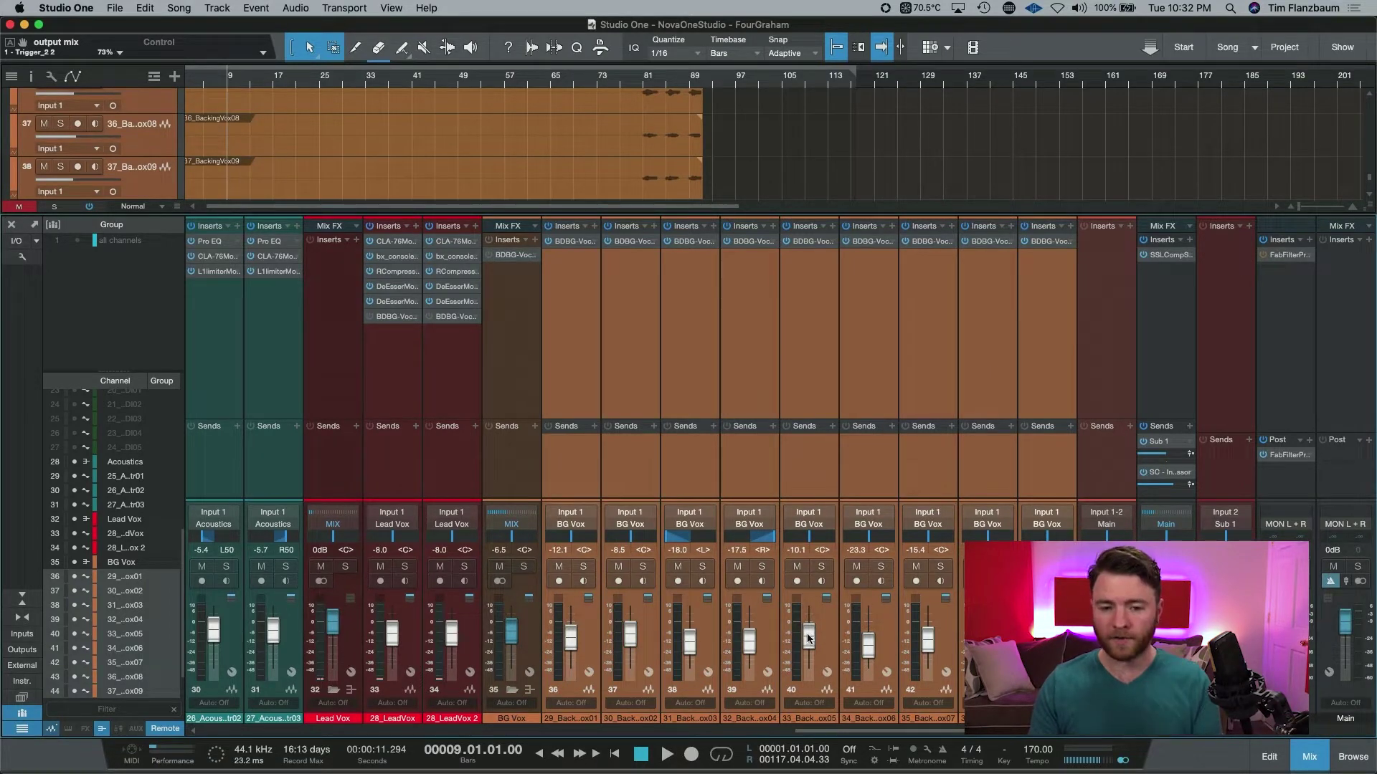
{"action": "mouse_move", "coordinate": [808, 638]}
{"action": "left_mouse_down"}
{"action": "mouse_move", "coordinate": [809, 671]}
{"action": "mouse_move", "coordinate": [809, 624]}
{"action": "mouse_move", "coordinate": [809, 658]}
{"action": "mouse_move", "coordinate": [810, 636]}
{"action": "left_mouse_up"}
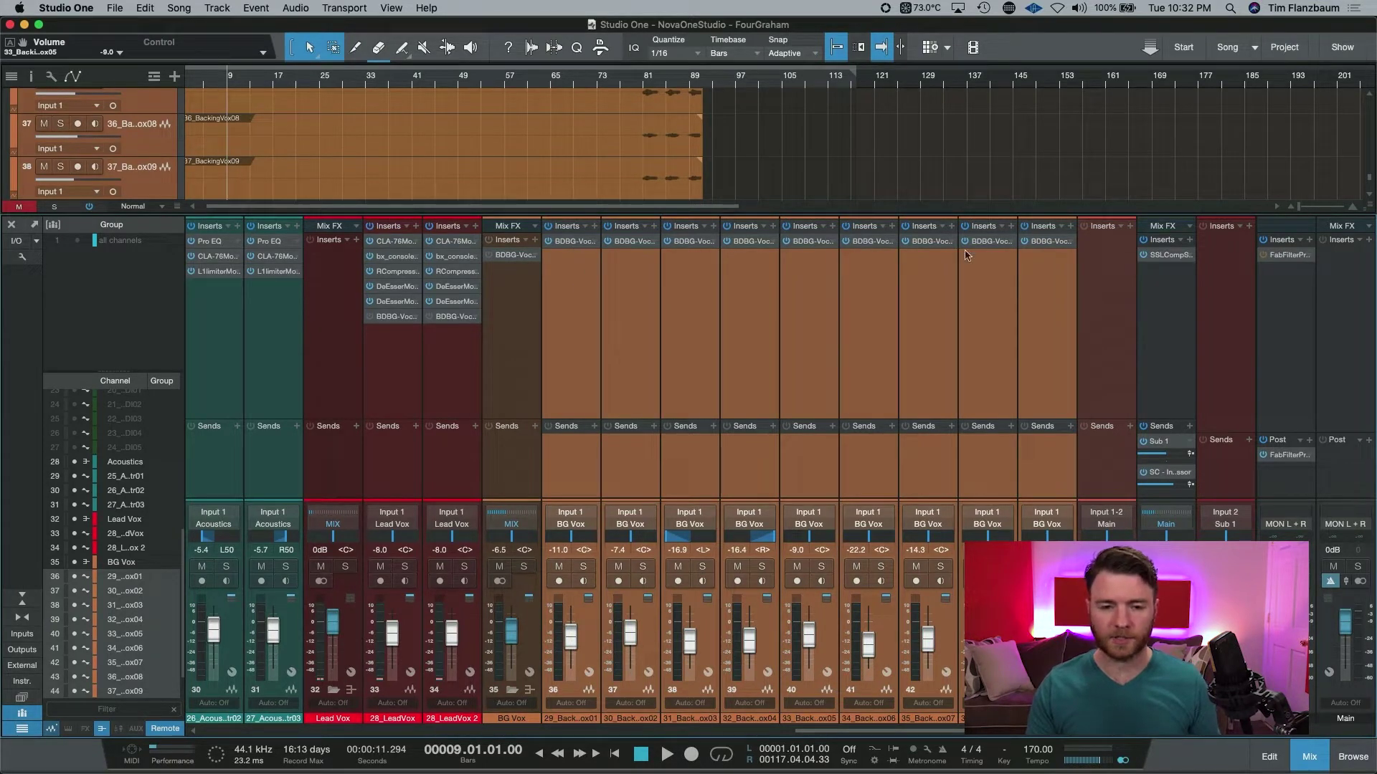
{"action": "left_click", "coordinate": [726, 244]}
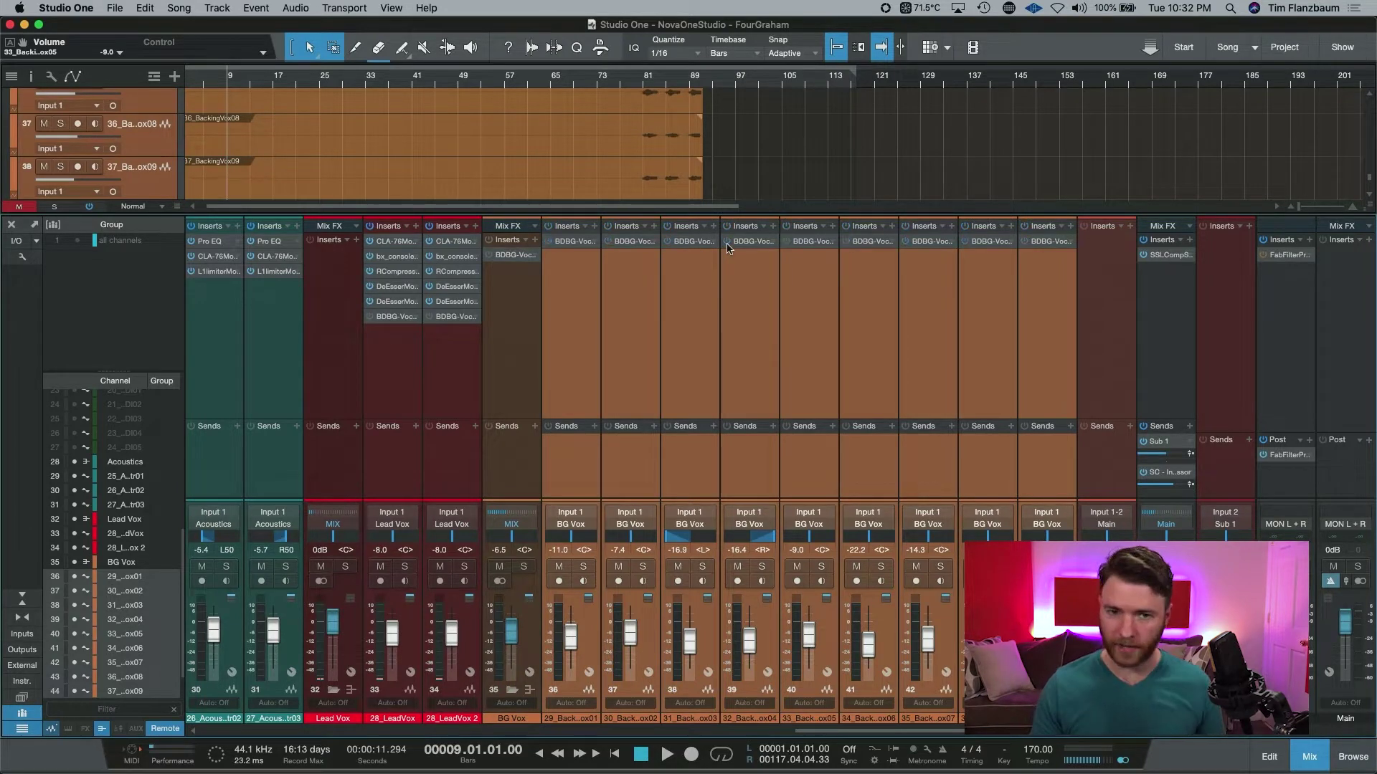
Step: Insert Pro EQ after BDBG-Voc on all selected backing vocal channels at once
{"action": "left_click", "coordinate": [595, 227]}
{"action": "type", "text": "pro"}
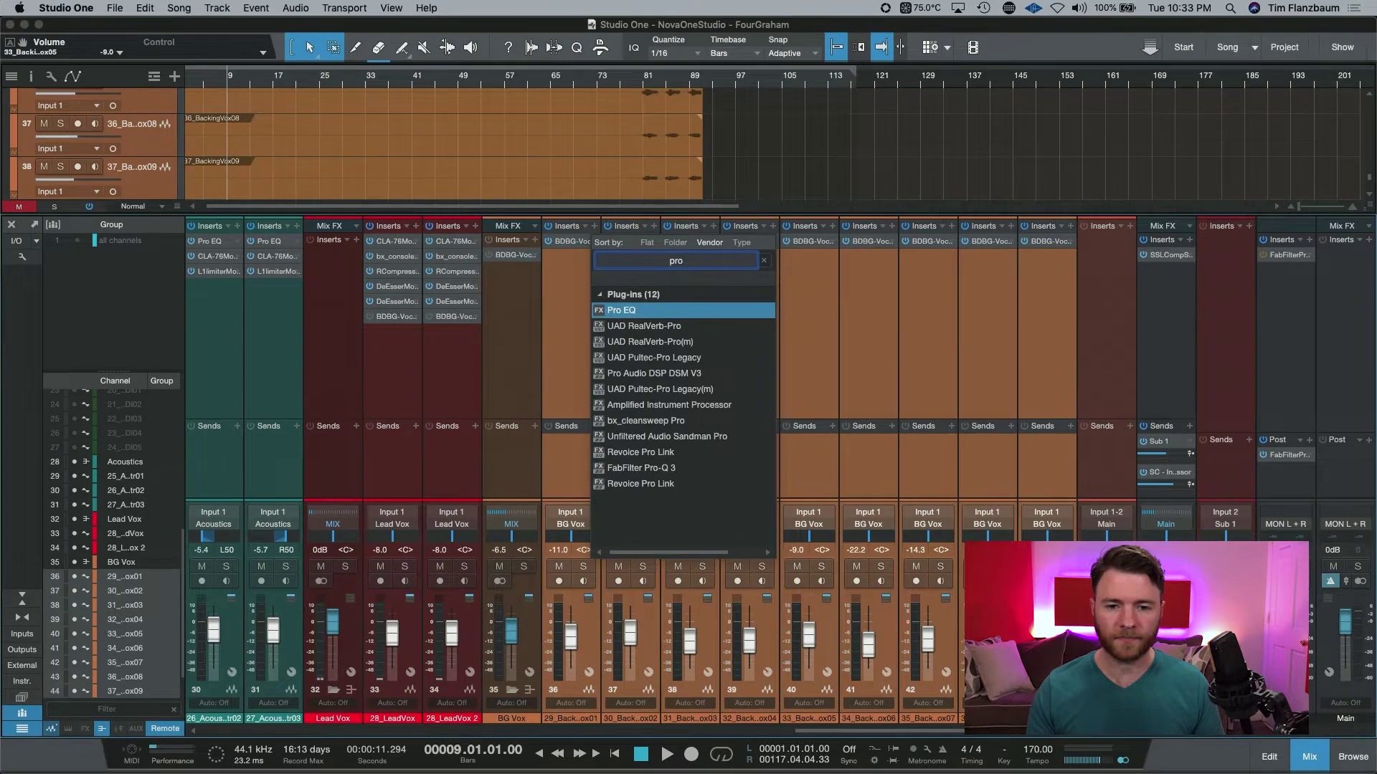
{"action": "key", "text": "Return"}
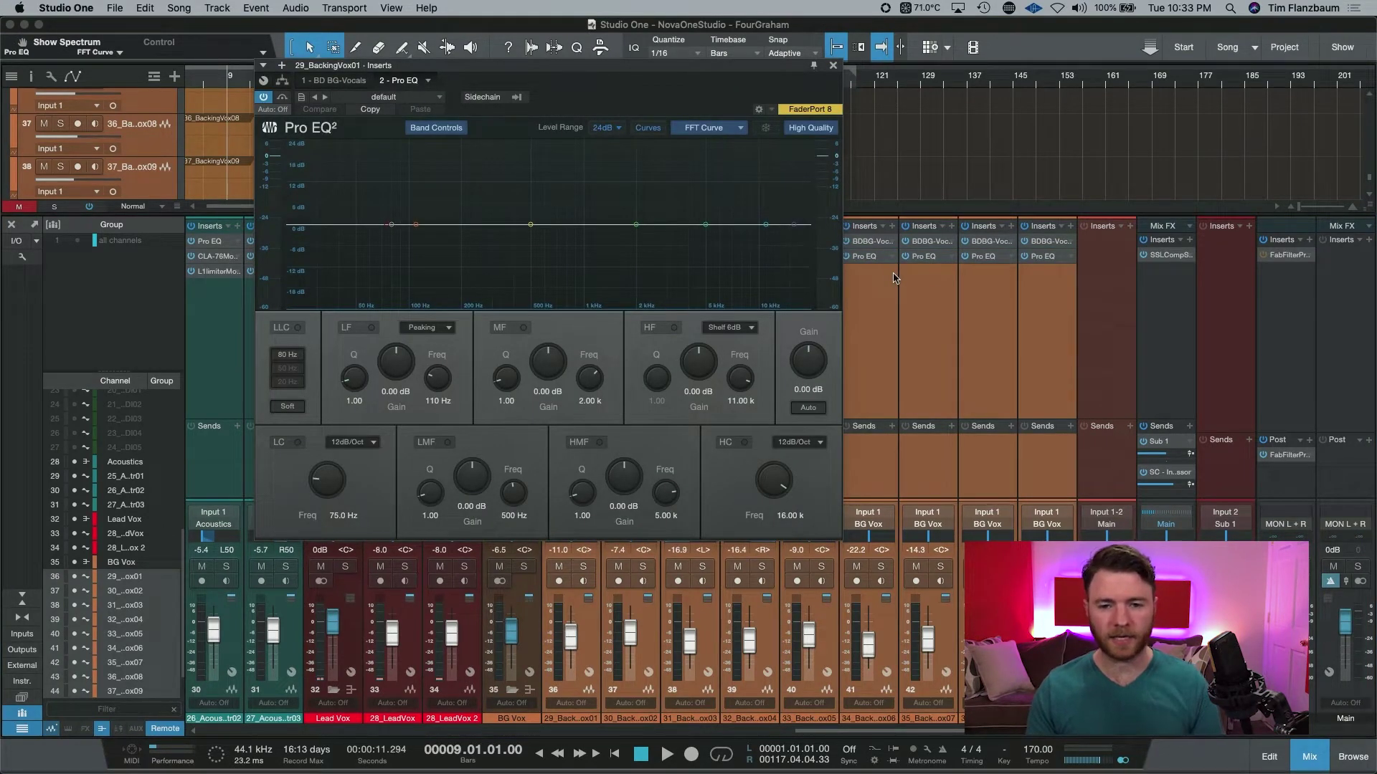
{"action": "key", "text": "super+w"}
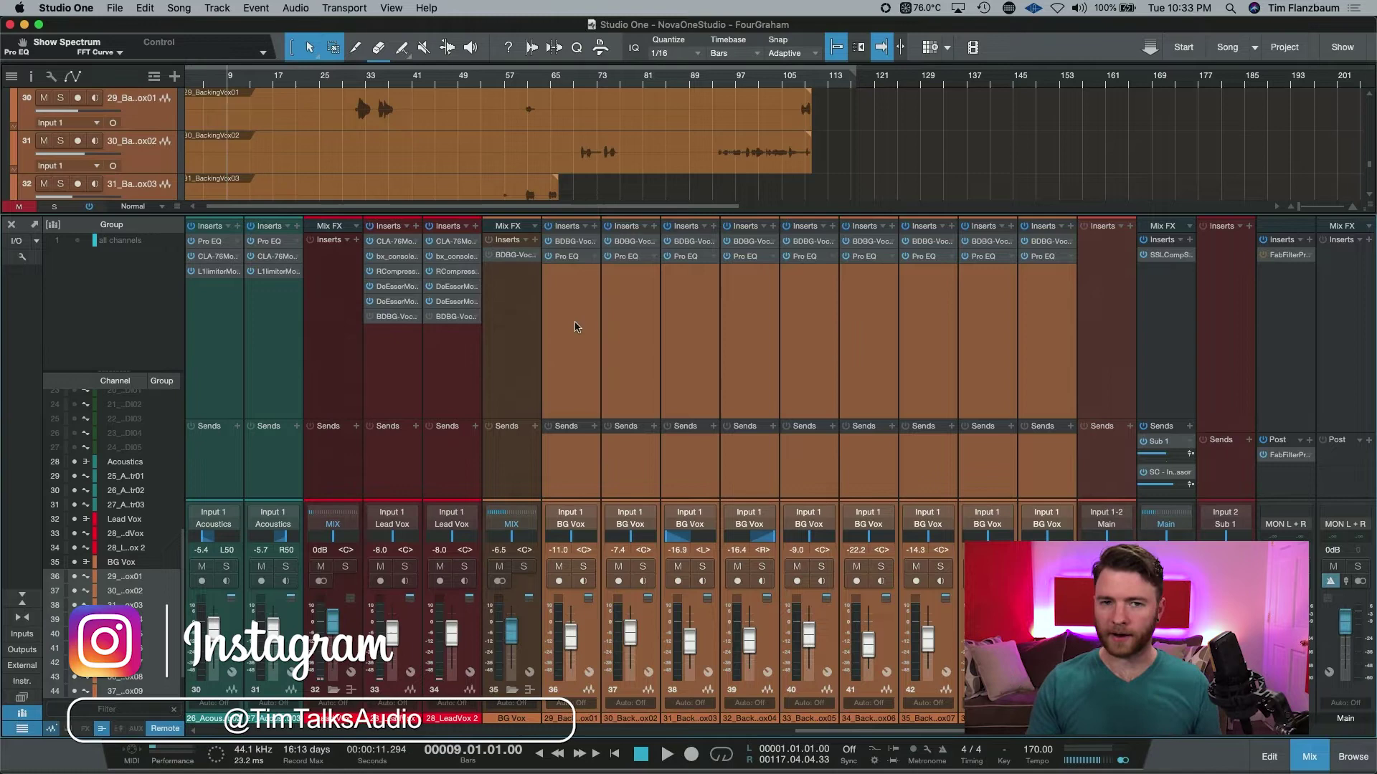
Step: On 29_BackingVox01 alone, enable a 211 Hz Pro EQ low cut and a 4.08 dB mid boost
{"action": "left_click", "coordinate": [575, 276]}
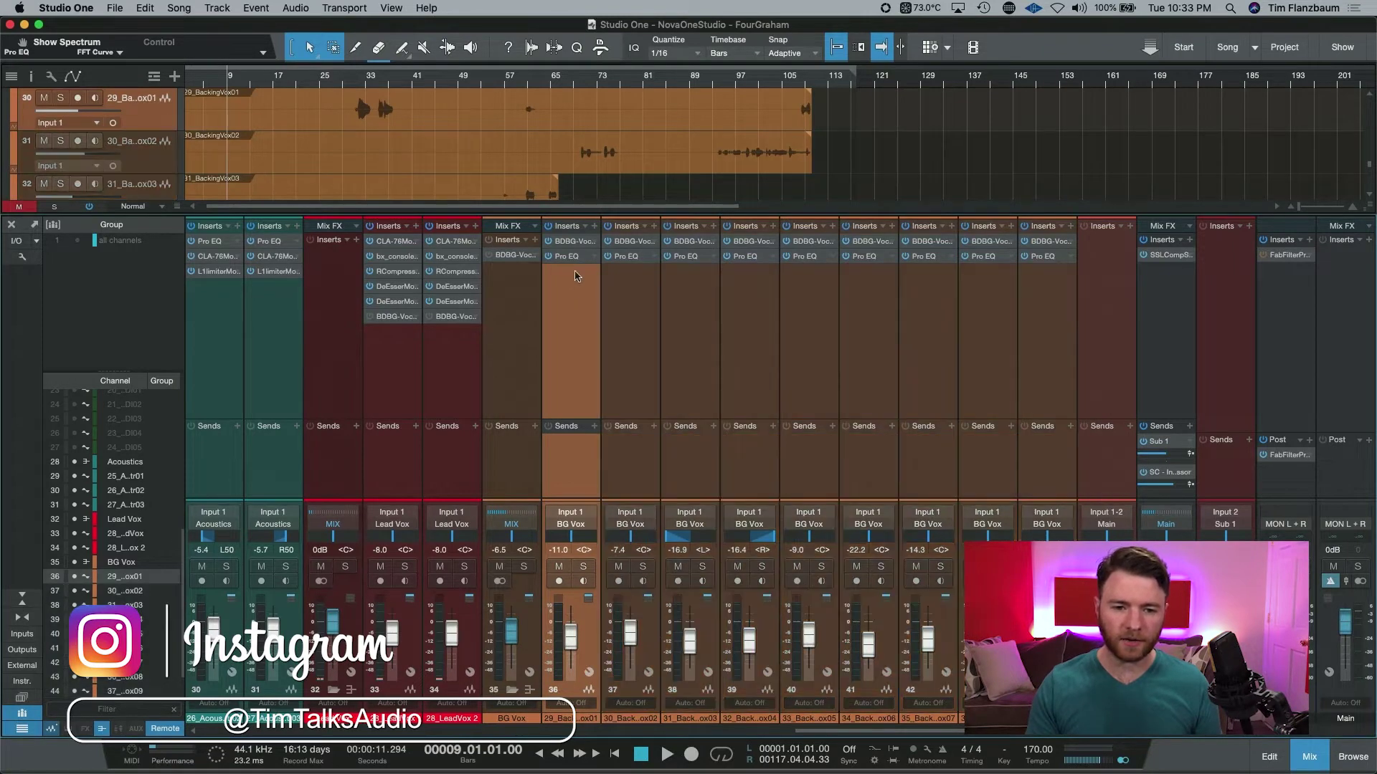
{"action": "left_click", "coordinate": [574, 258]}
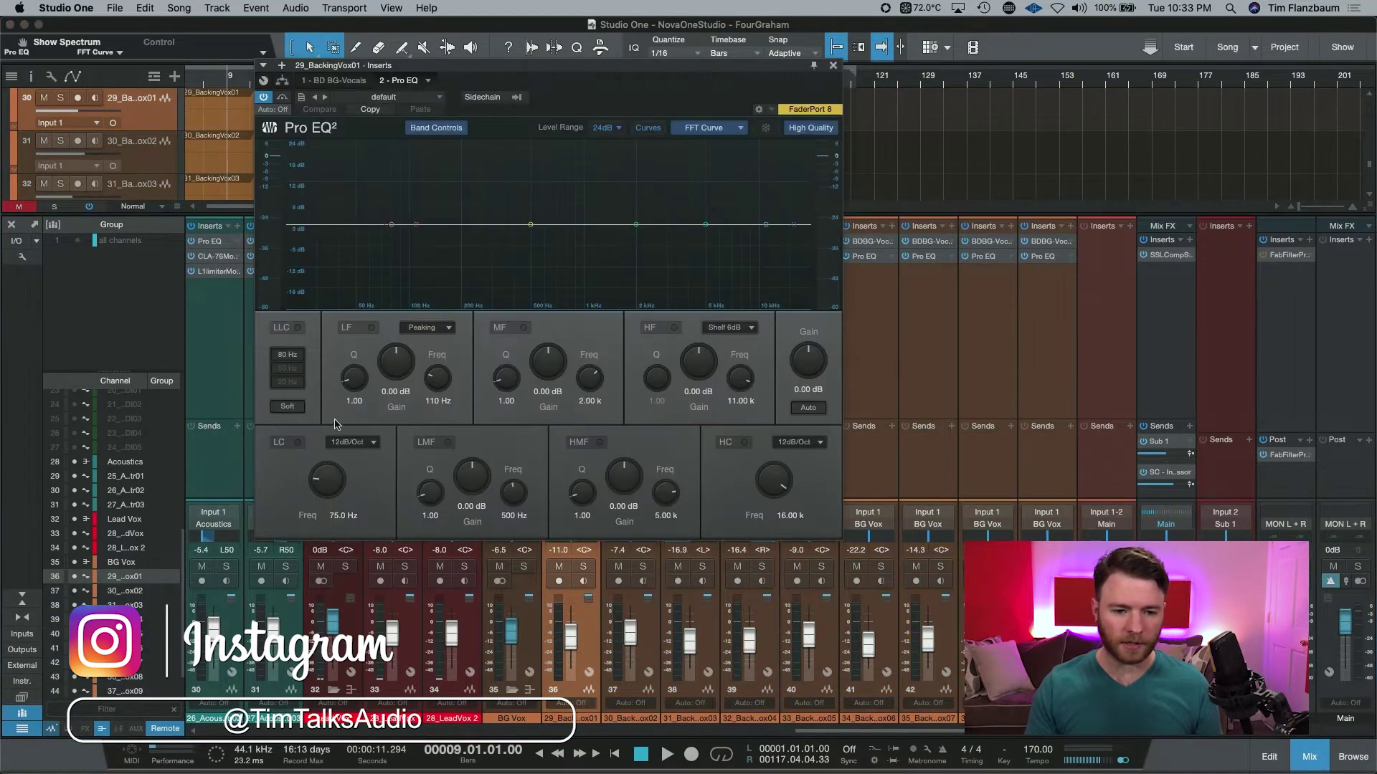
{"action": "left_click", "coordinate": [299, 443]}
{"action": "left_click_drag", "start_coordinate": [319, 481], "coordinate": [320, 459]}
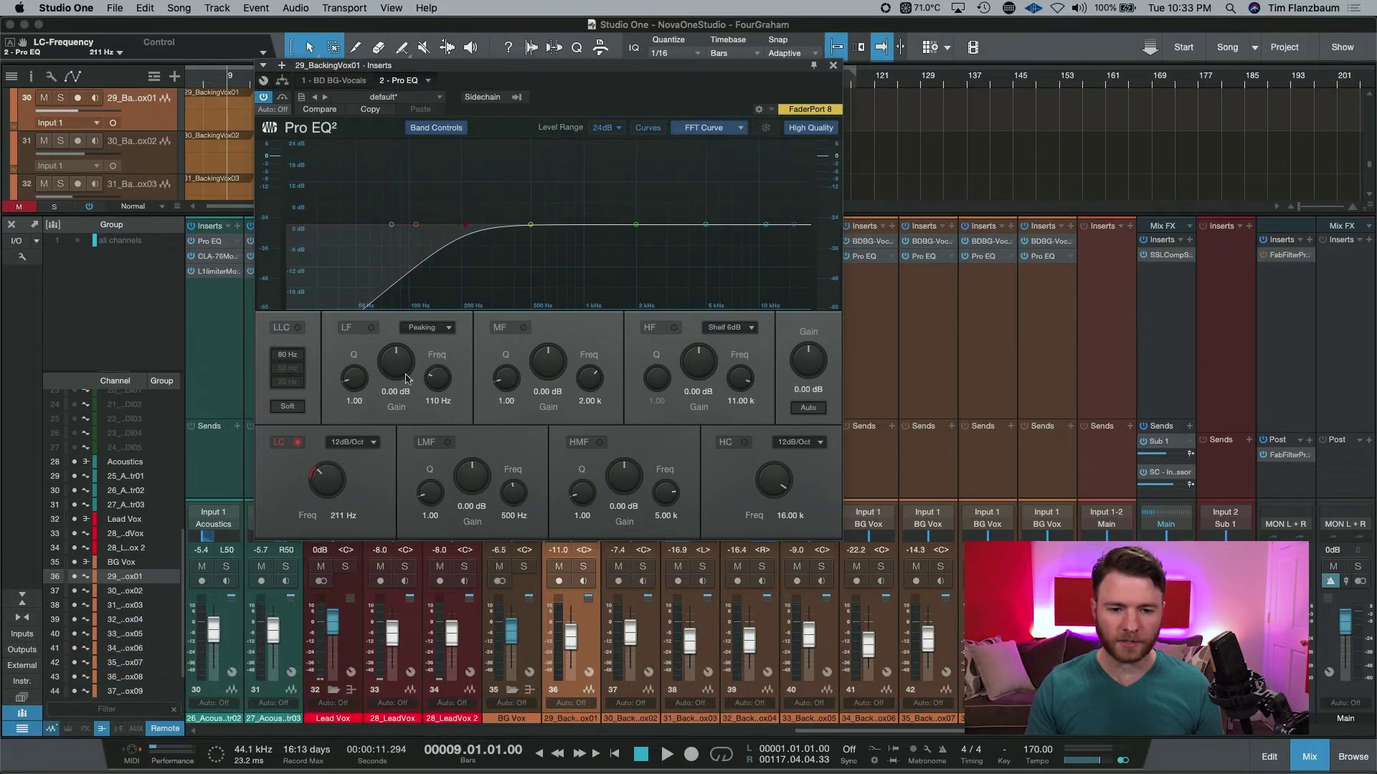
{"action": "left_click_drag", "start_coordinate": [554, 369], "coordinate": [552, 334]}
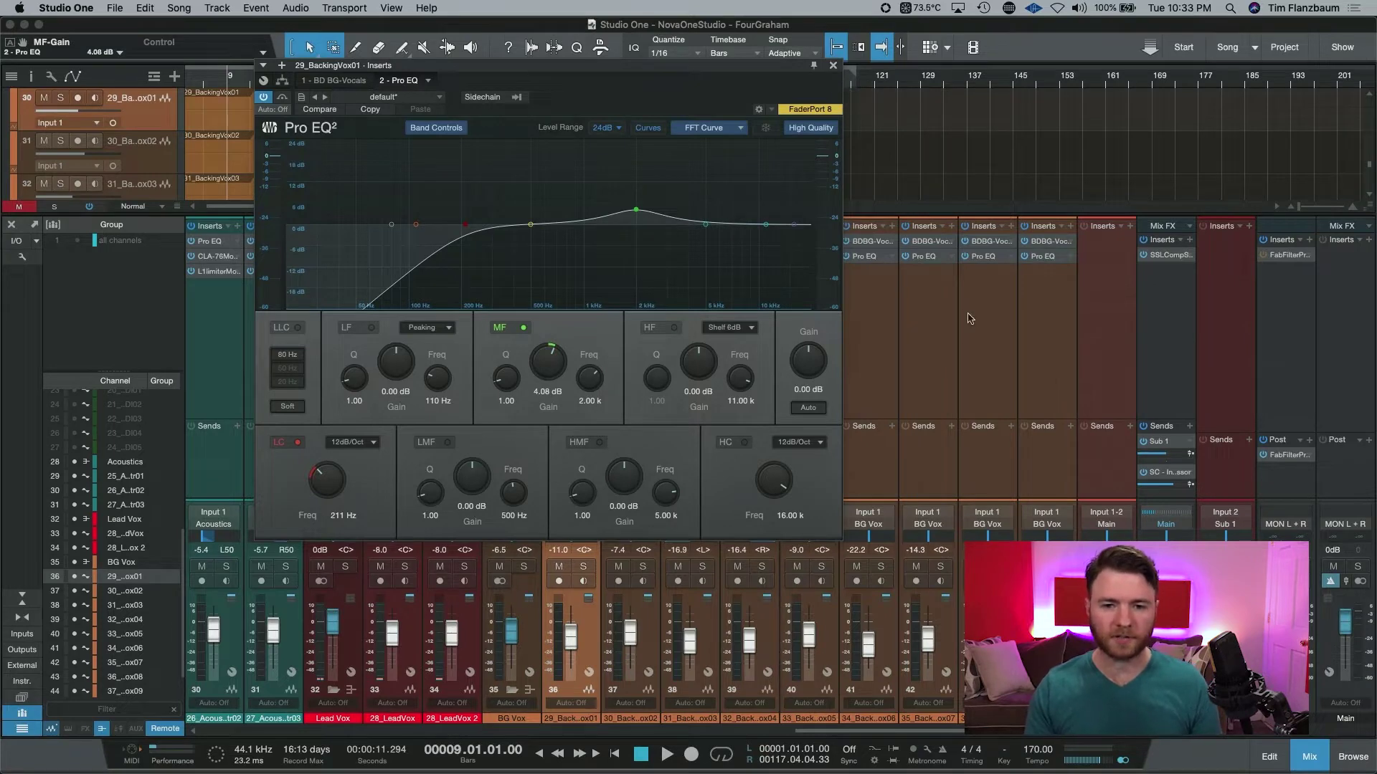
Step: Replace the other backing vocals' Pro EQ with a copy of the tuned first-channel Pro EQ
{"action": "left_click", "coordinate": [832, 65]}
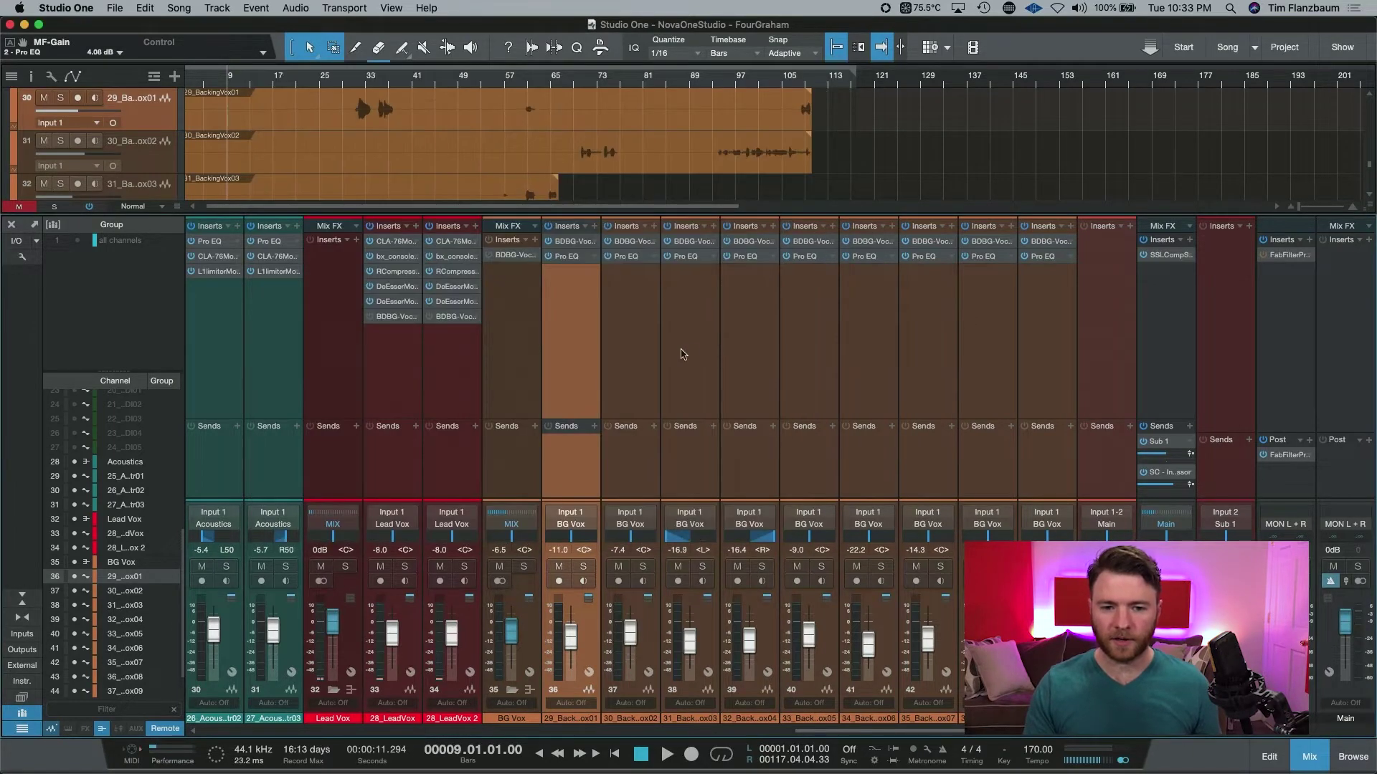
{"action": "left_click", "coordinate": [644, 332]}
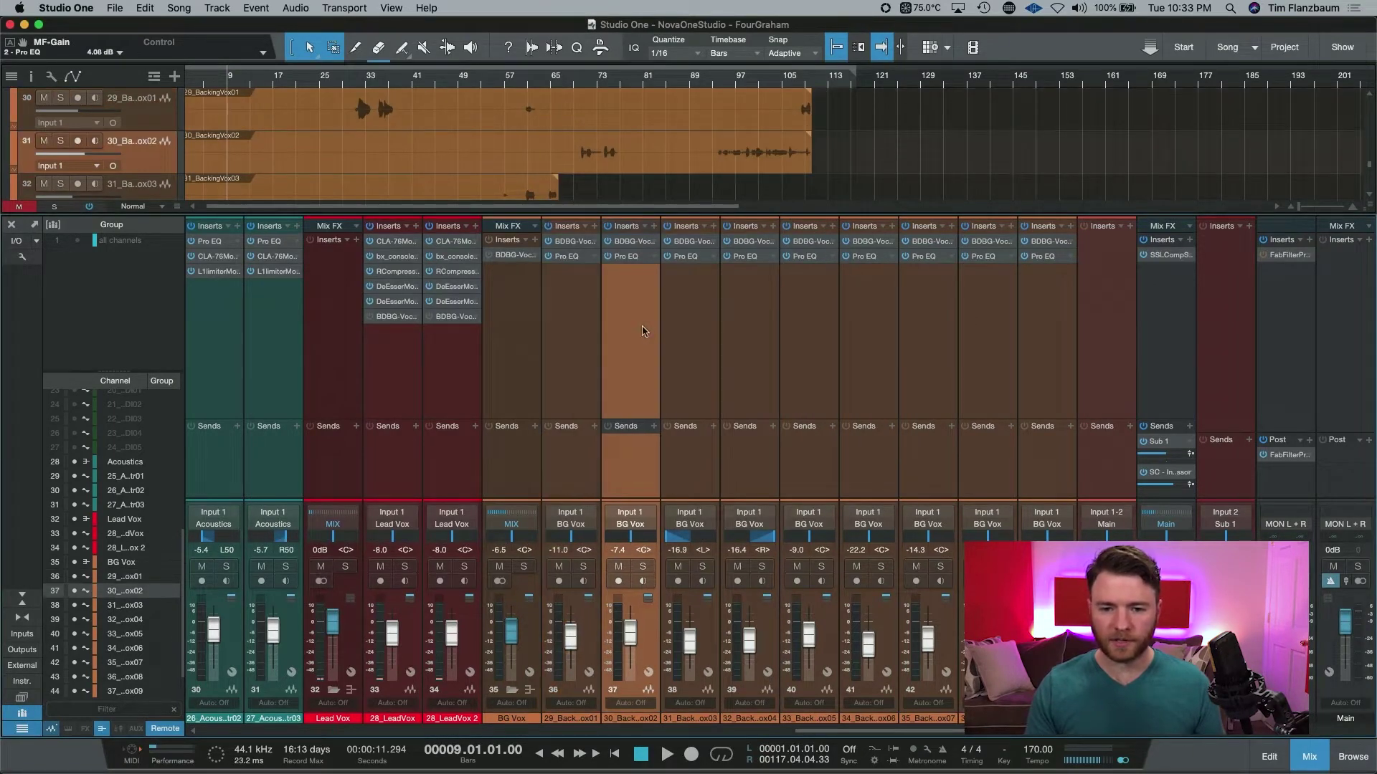
{"action": "left_click", "coordinate": [1063, 314], "text": "shift"}
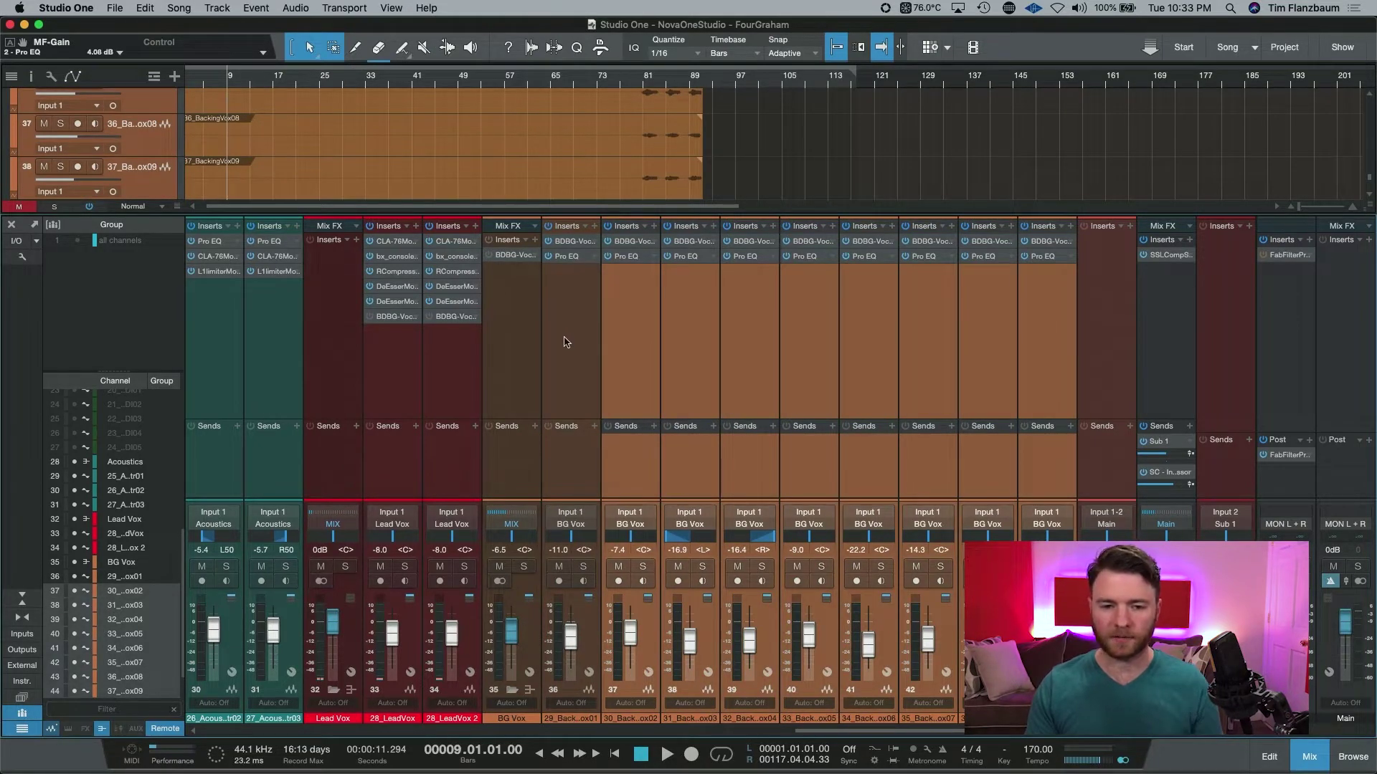
{"action": "left_click", "coordinate": [655, 258]}
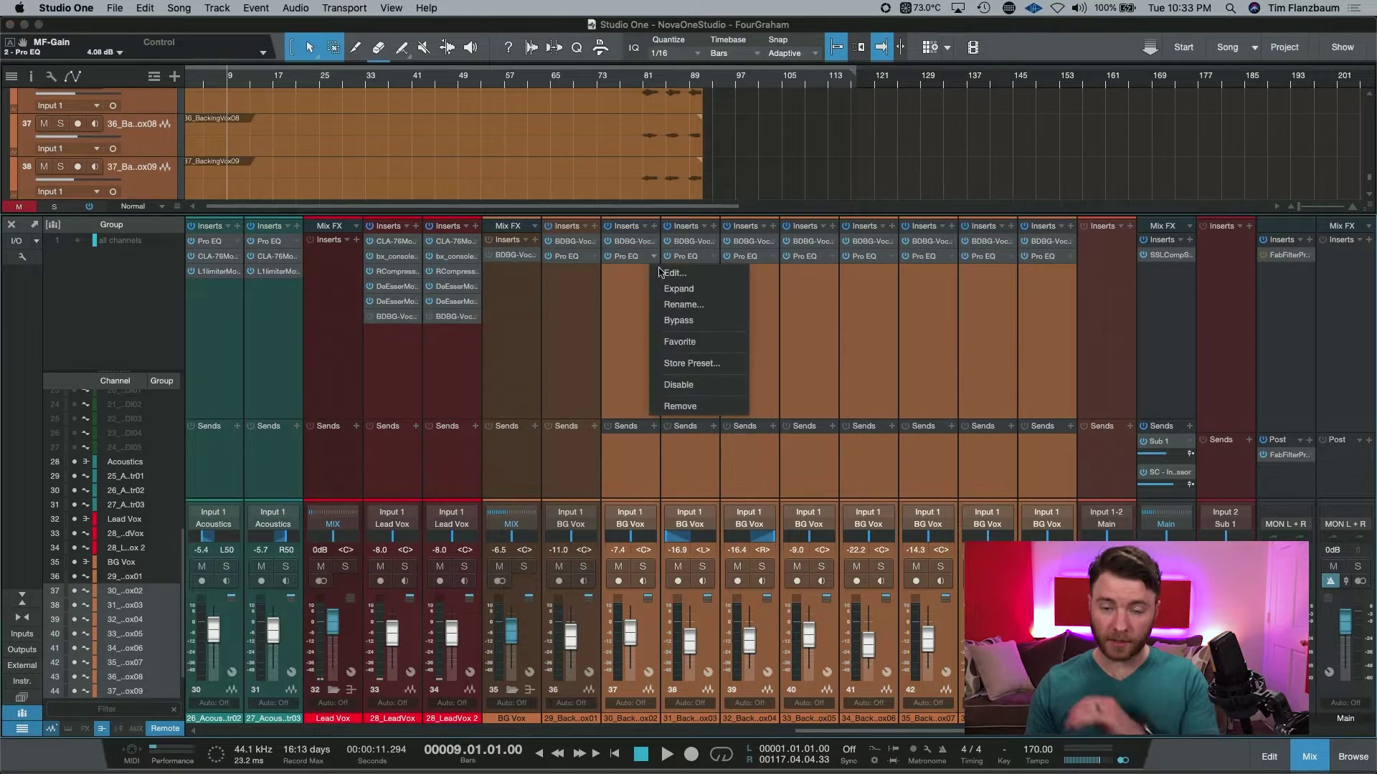
{"action": "left_click", "coordinate": [701, 407]}
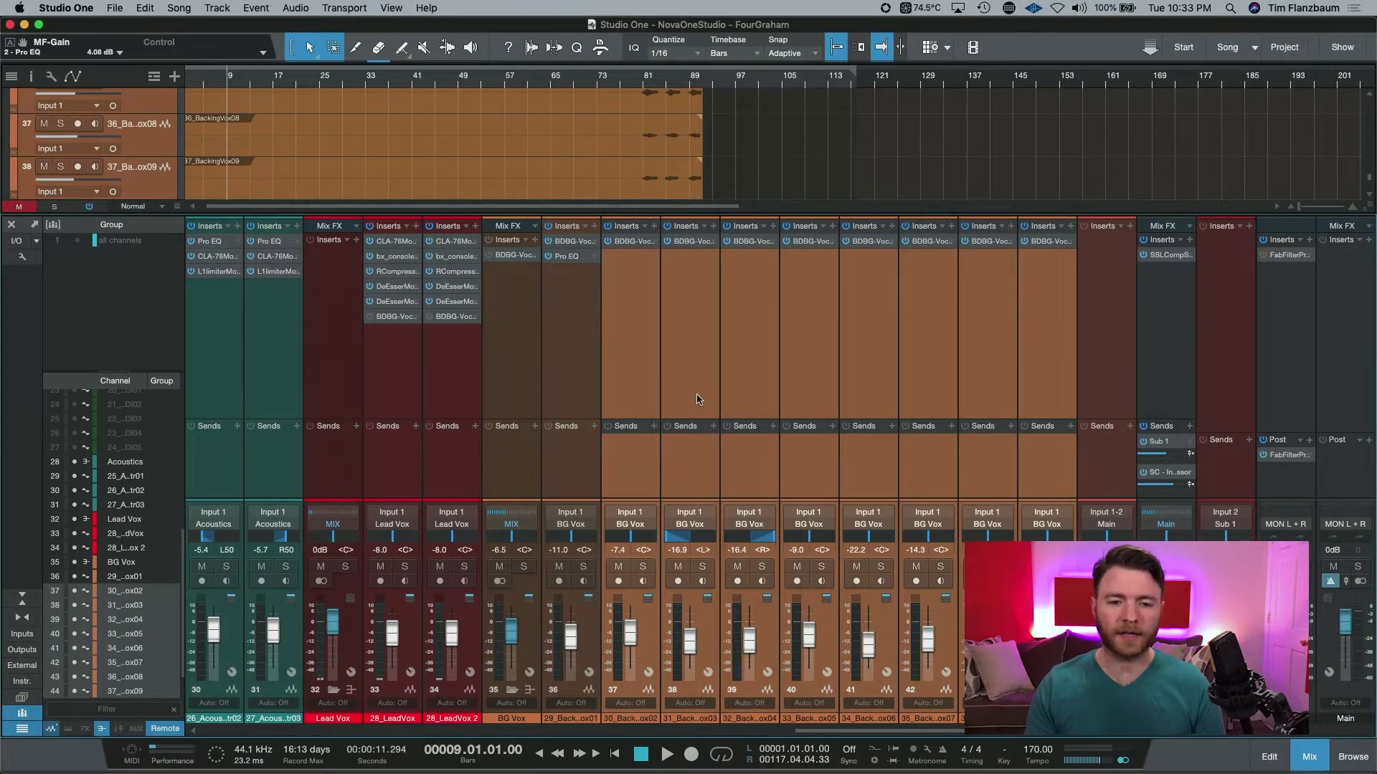
{"action": "left_click_drag", "start_coordinate": [566, 262], "coordinate": [624, 264]}
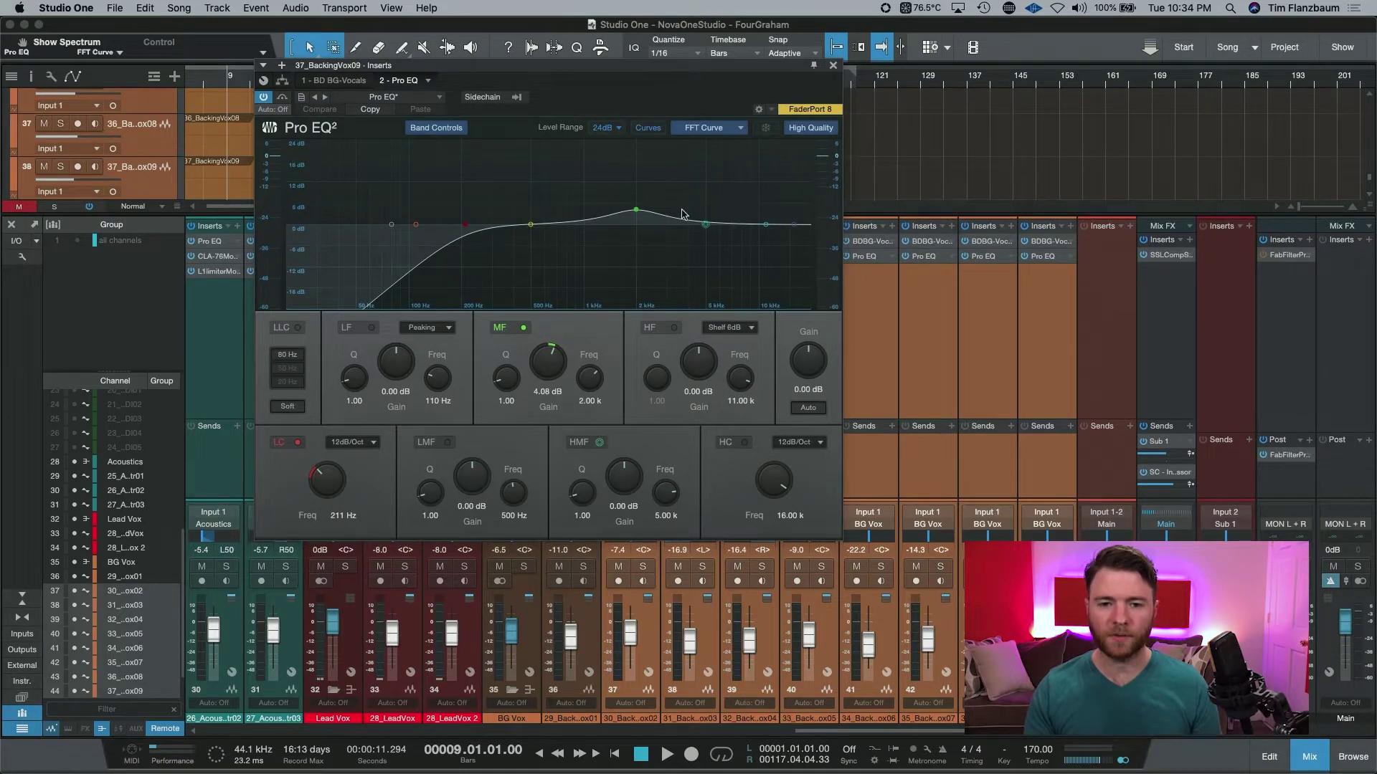
{"action": "left_click", "coordinate": [834, 66]}
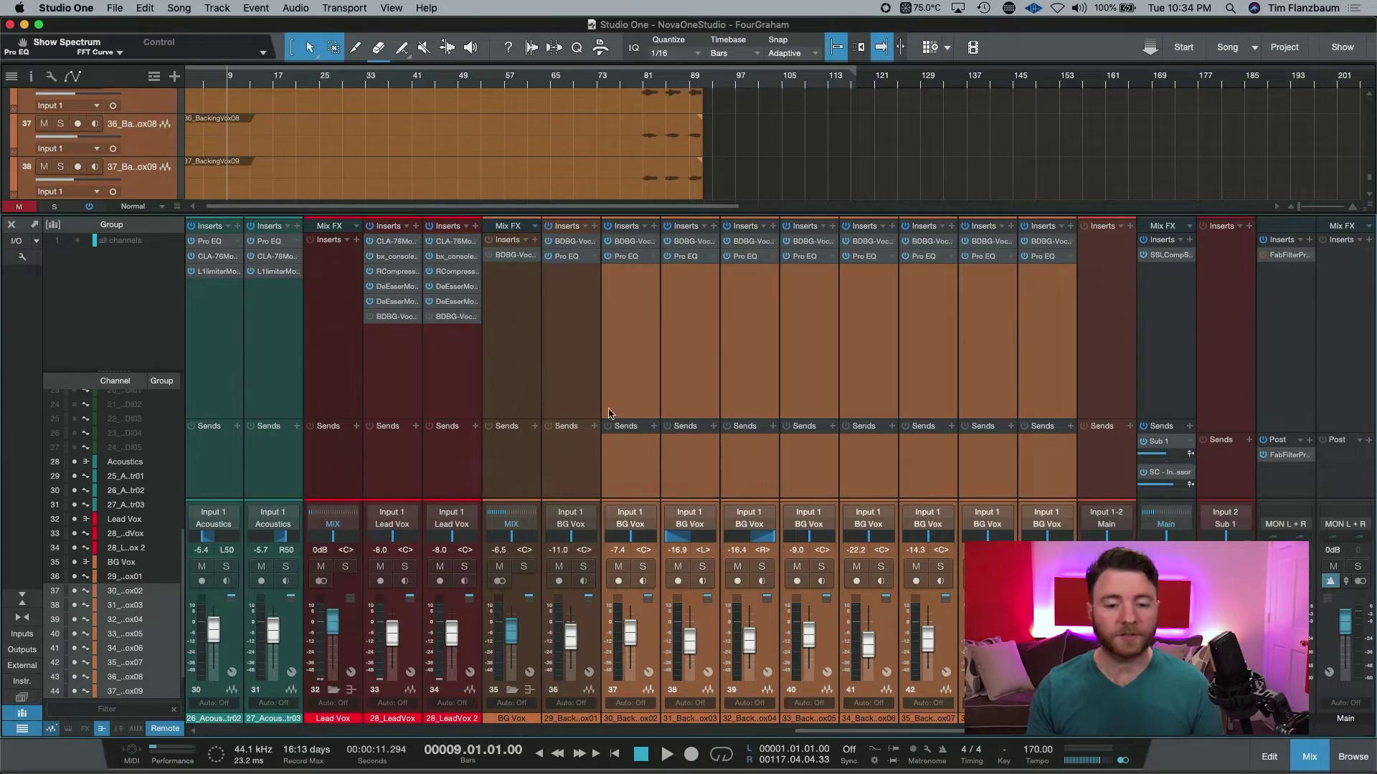
Step: Select channels 36 through 44 and group them with Cmd+G under the name 'BG Vox'
{"action": "left_click", "coordinate": [579, 374]}
{"action": "left_click", "coordinate": [1066, 340], "text": "shift"}
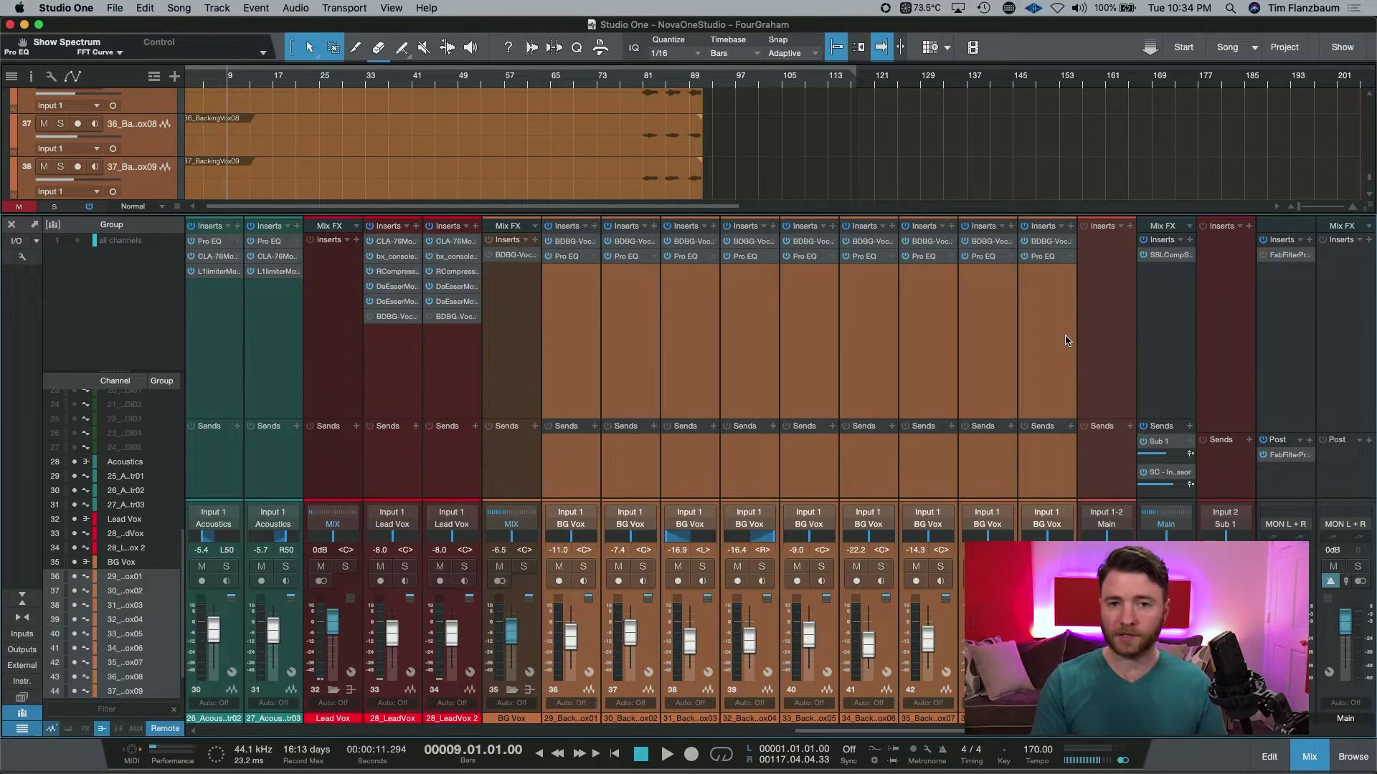
{"action": "key", "text": "super+g"}
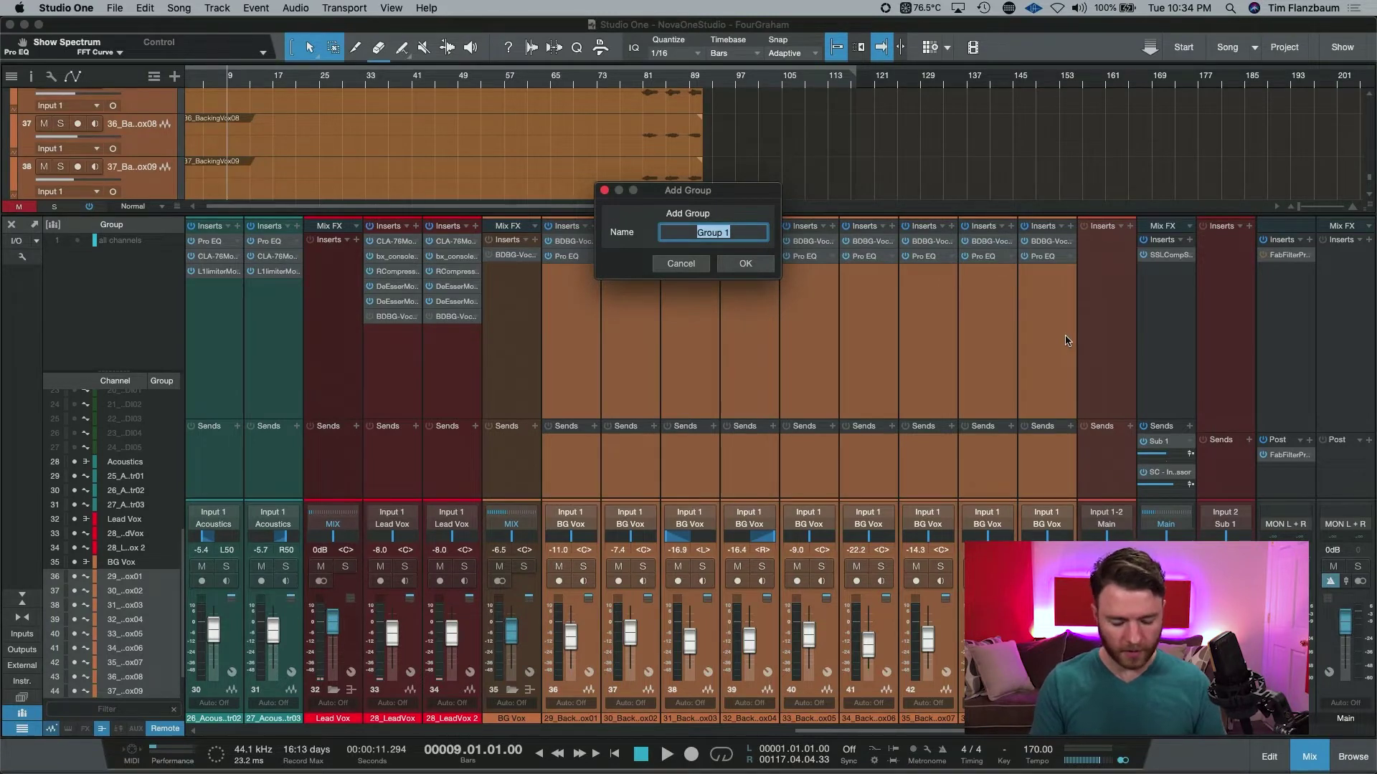
{"action": "type", "text": "BG "}
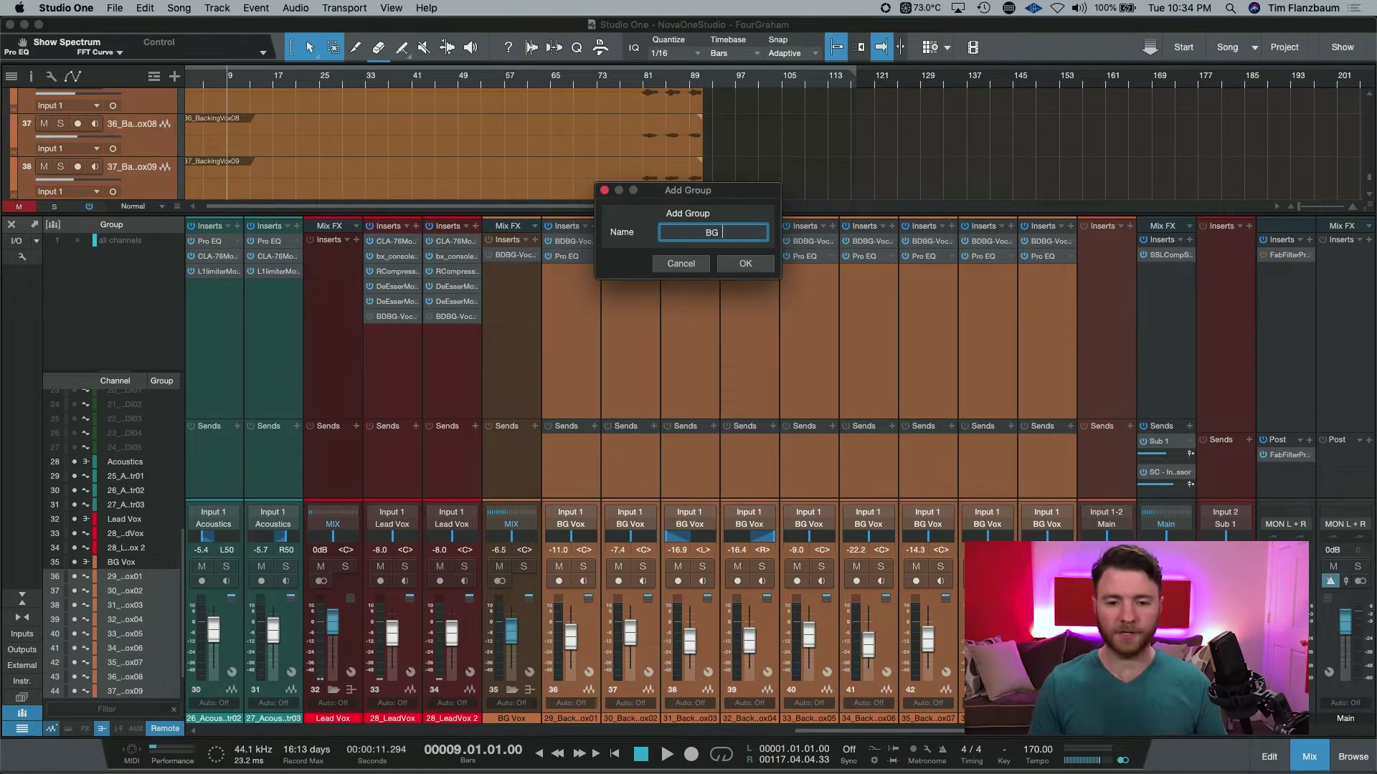
{"action": "type", "text": "Vox"}
{"action": "key", "text": "Return"}
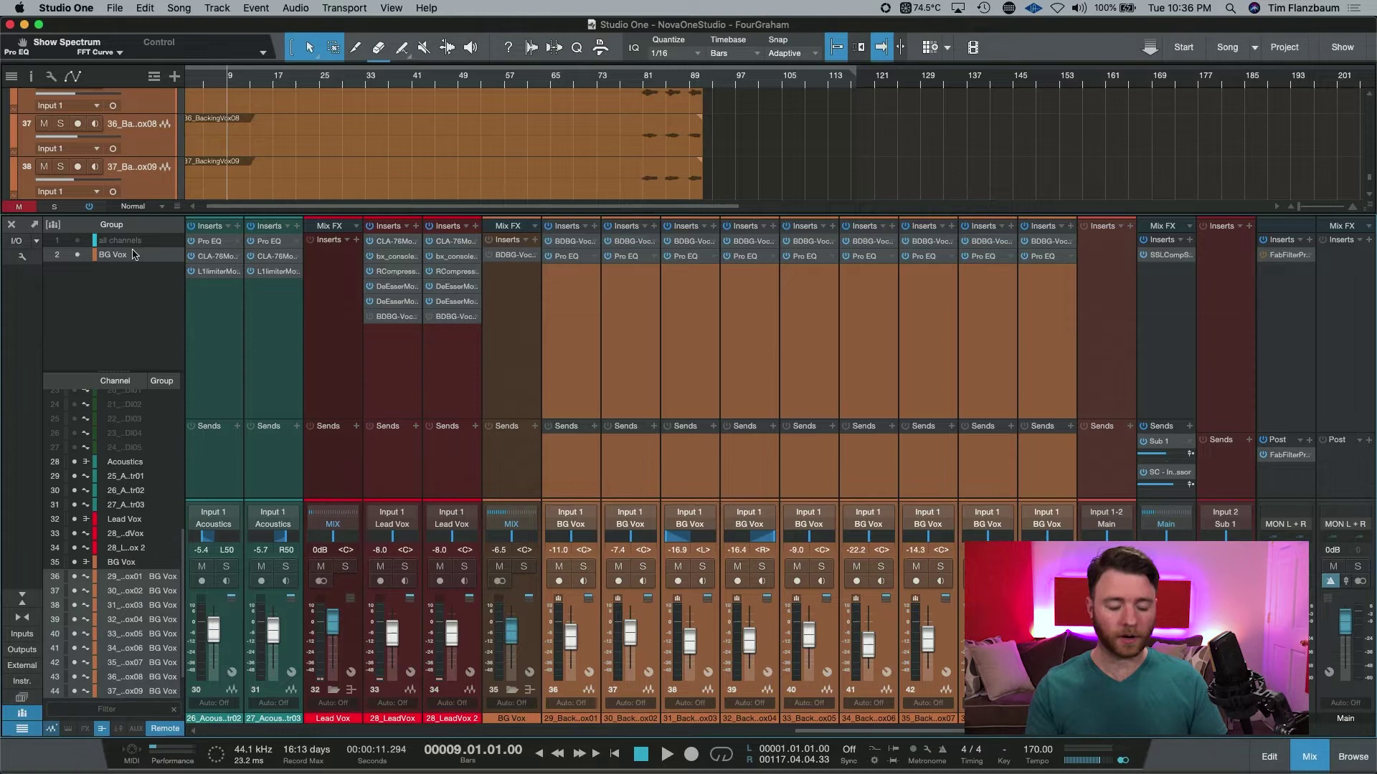
Step: Activate the all channels group, then mute and unmute every linked channel from acoustic channel 31
{"action": "key", "text": "super+a"}
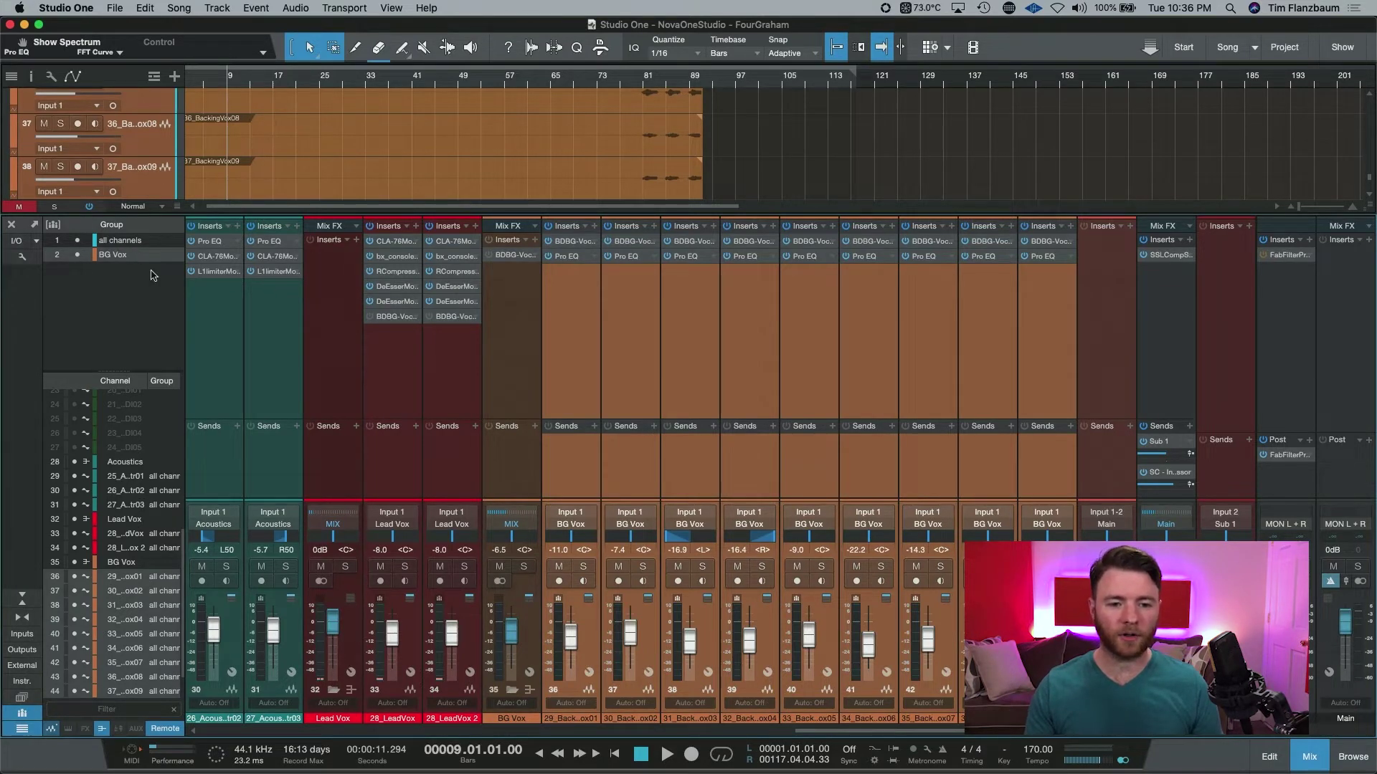
{"action": "left_click", "coordinate": [292, 374]}
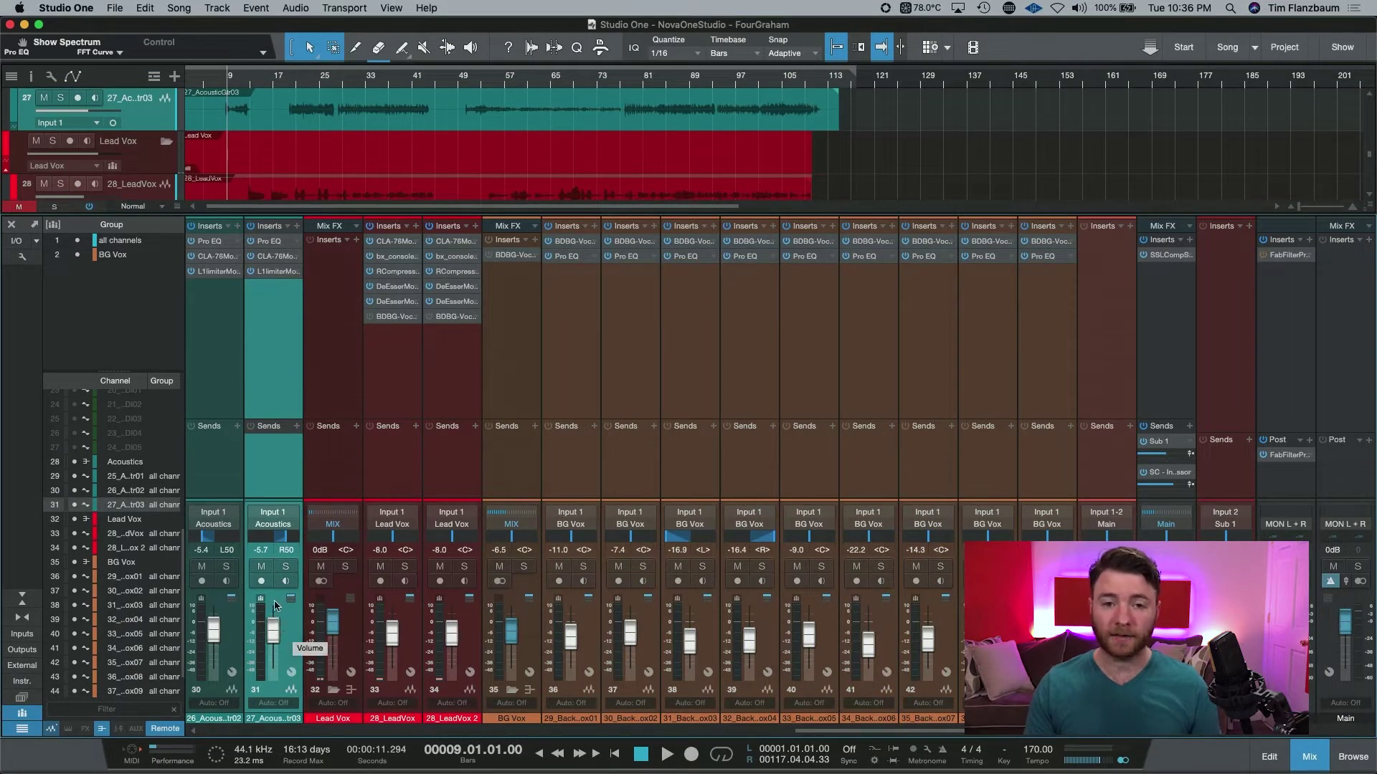
{"action": "left_click", "coordinate": [263, 567]}
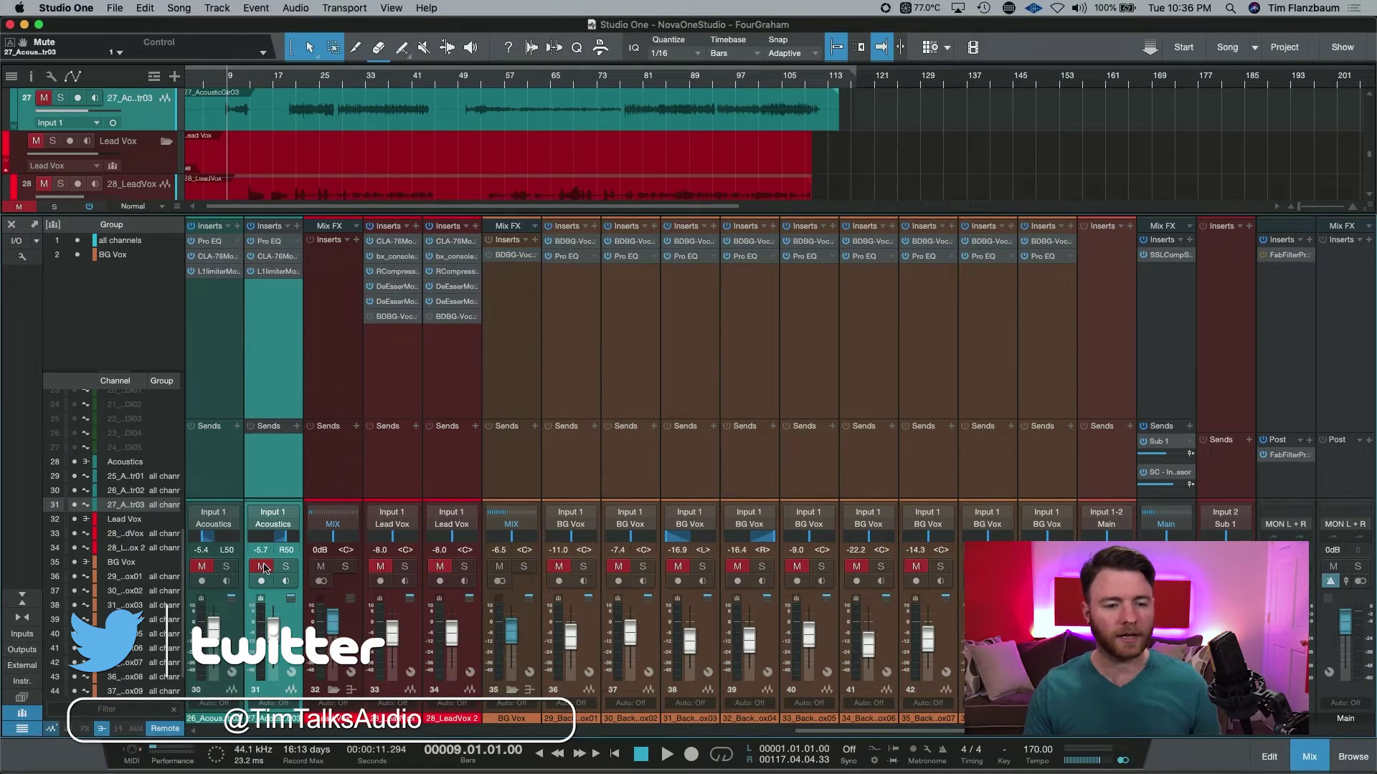
{"action": "left_click", "coordinate": [263, 566]}
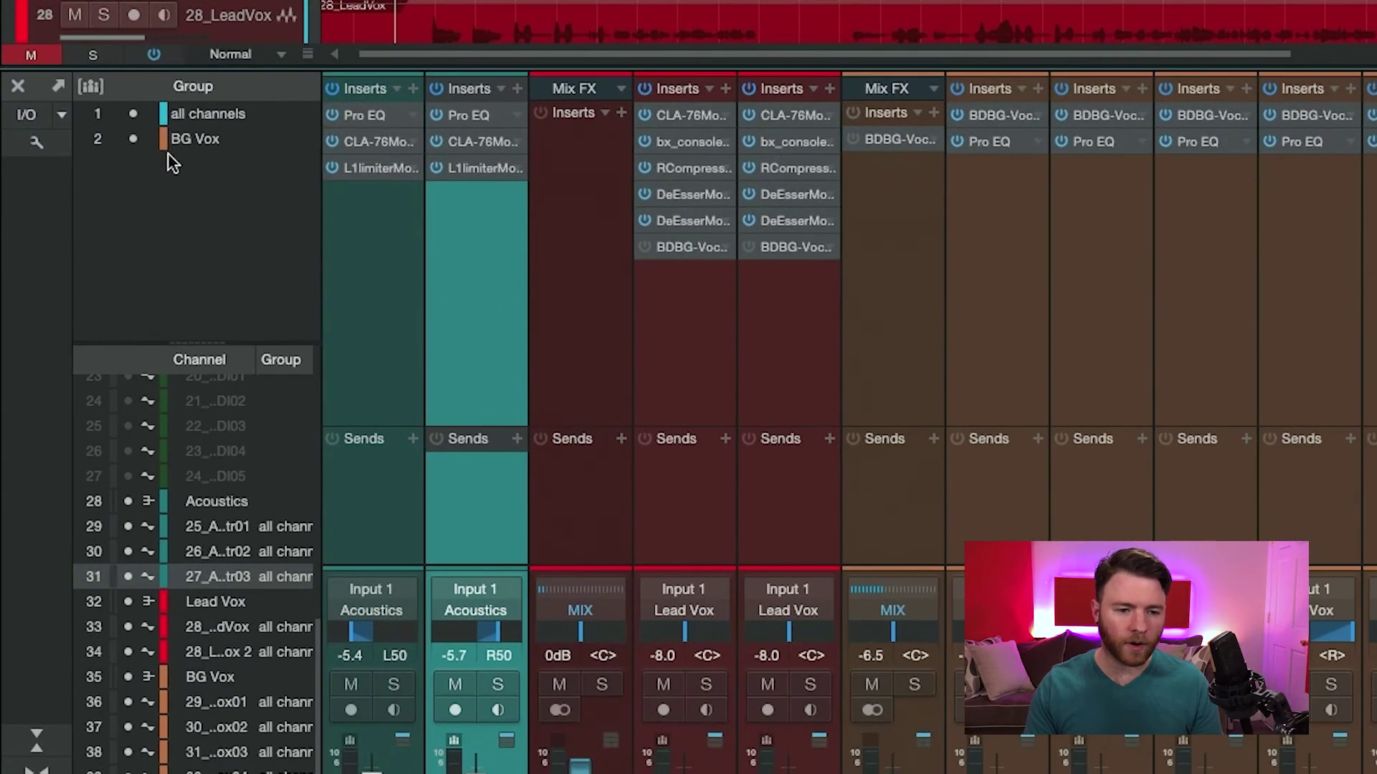
Step: Show the BG Vox group's linked functions, with everything but Pan ticked
{"action": "right_click", "coordinate": [239, 148]}
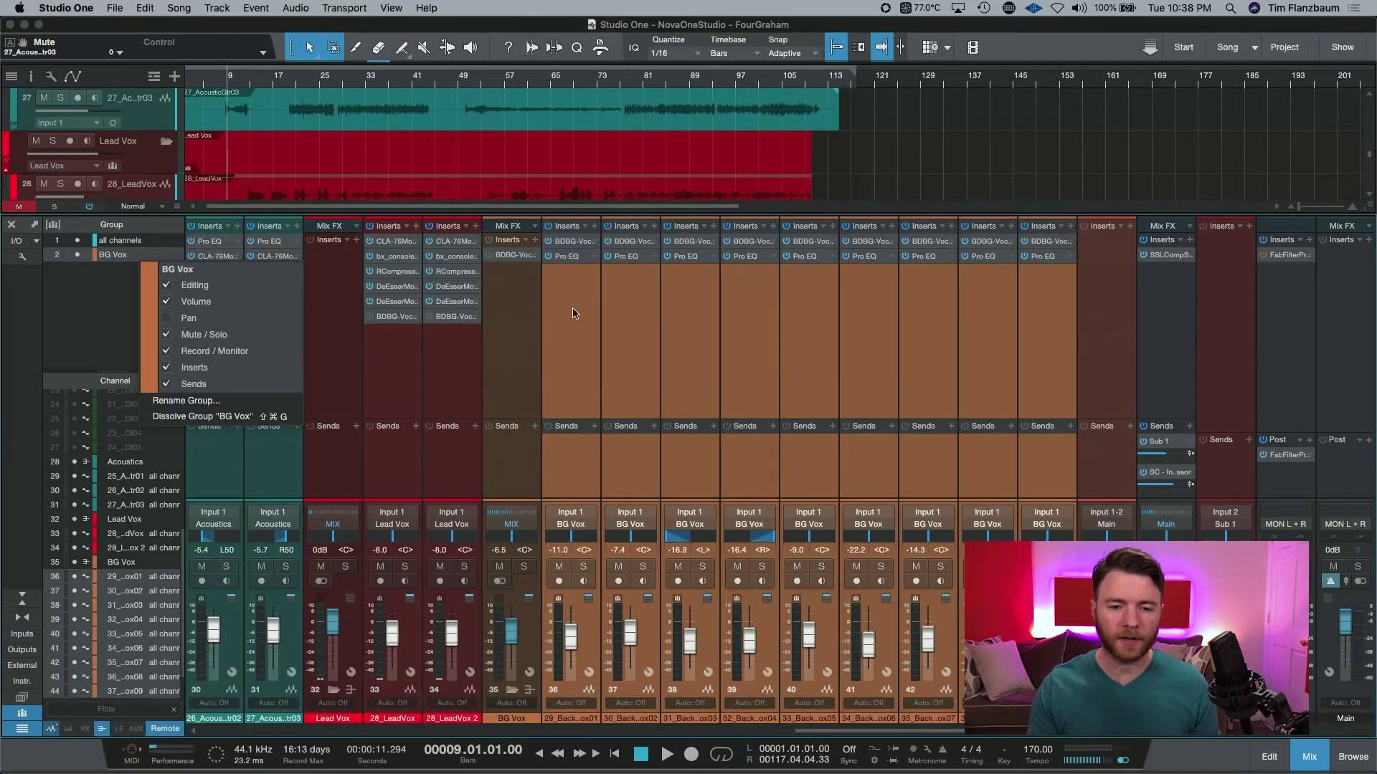
Step: Dismiss the group options and select alternate backing vocal channels 36, 38, 40, 42 and 44
{"action": "left_click", "coordinate": [573, 314]}
{"action": "left_click", "coordinate": [574, 362]}
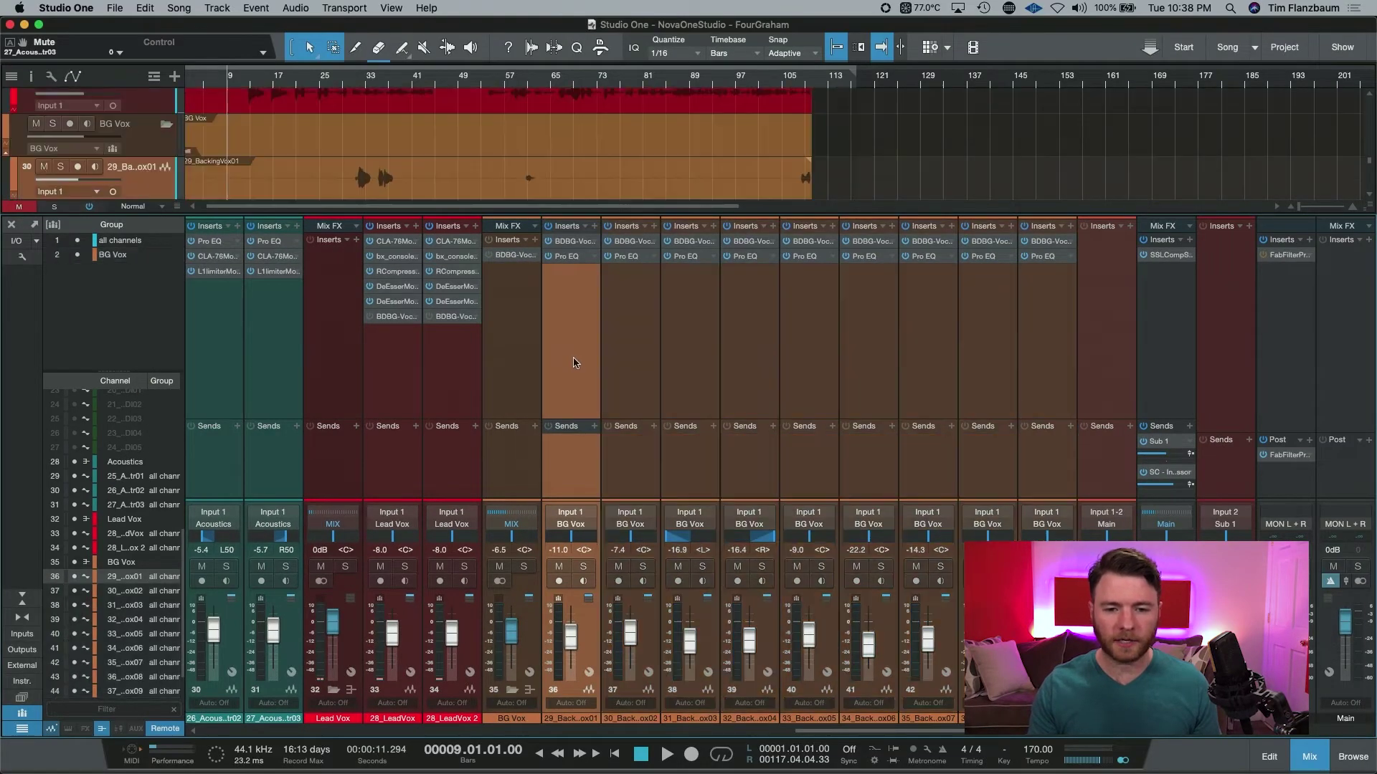
{"action": "left_click", "coordinate": [679, 349], "text": "super"}
{"action": "left_click", "coordinate": [817, 350], "text": "super"}
{"action": "left_click", "coordinate": [938, 355], "text": "super"}
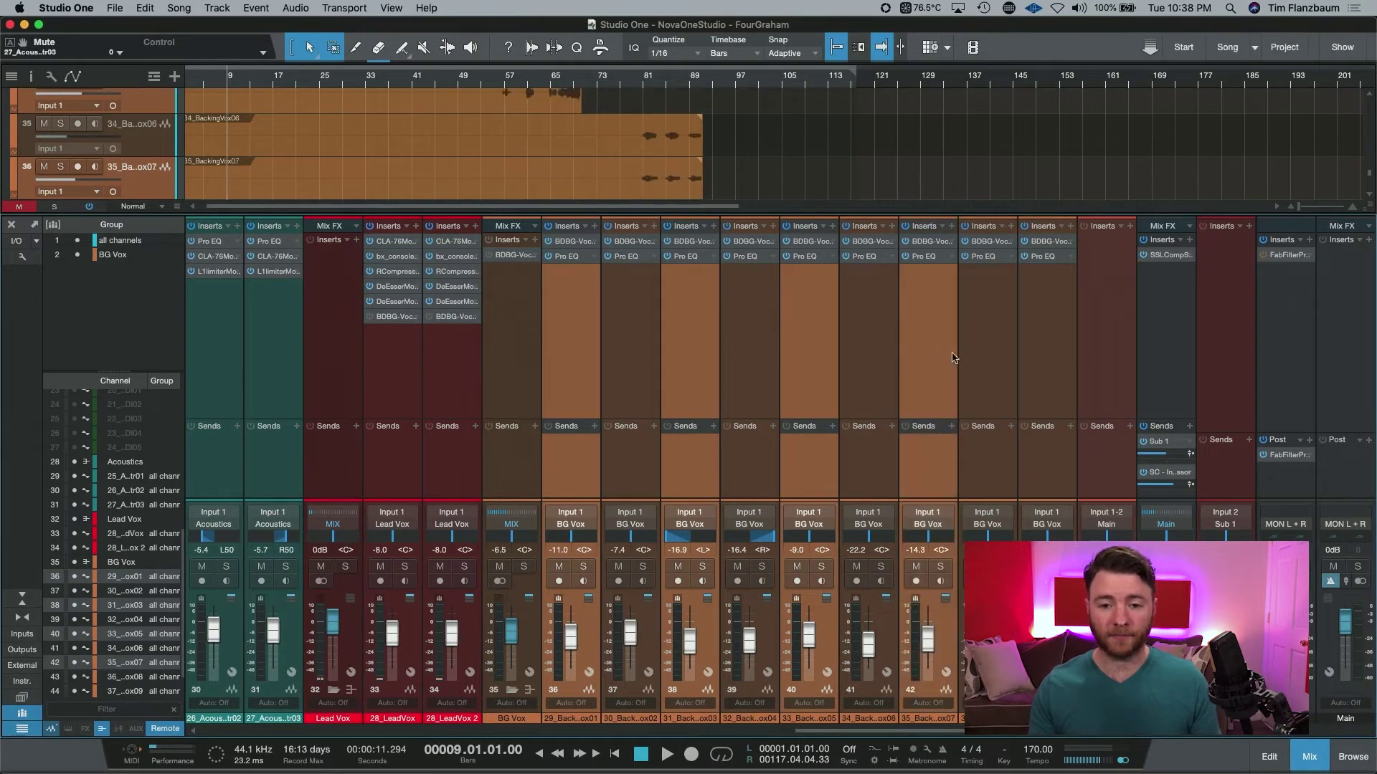
{"action": "left_click", "coordinate": [1032, 361], "text": "super"}
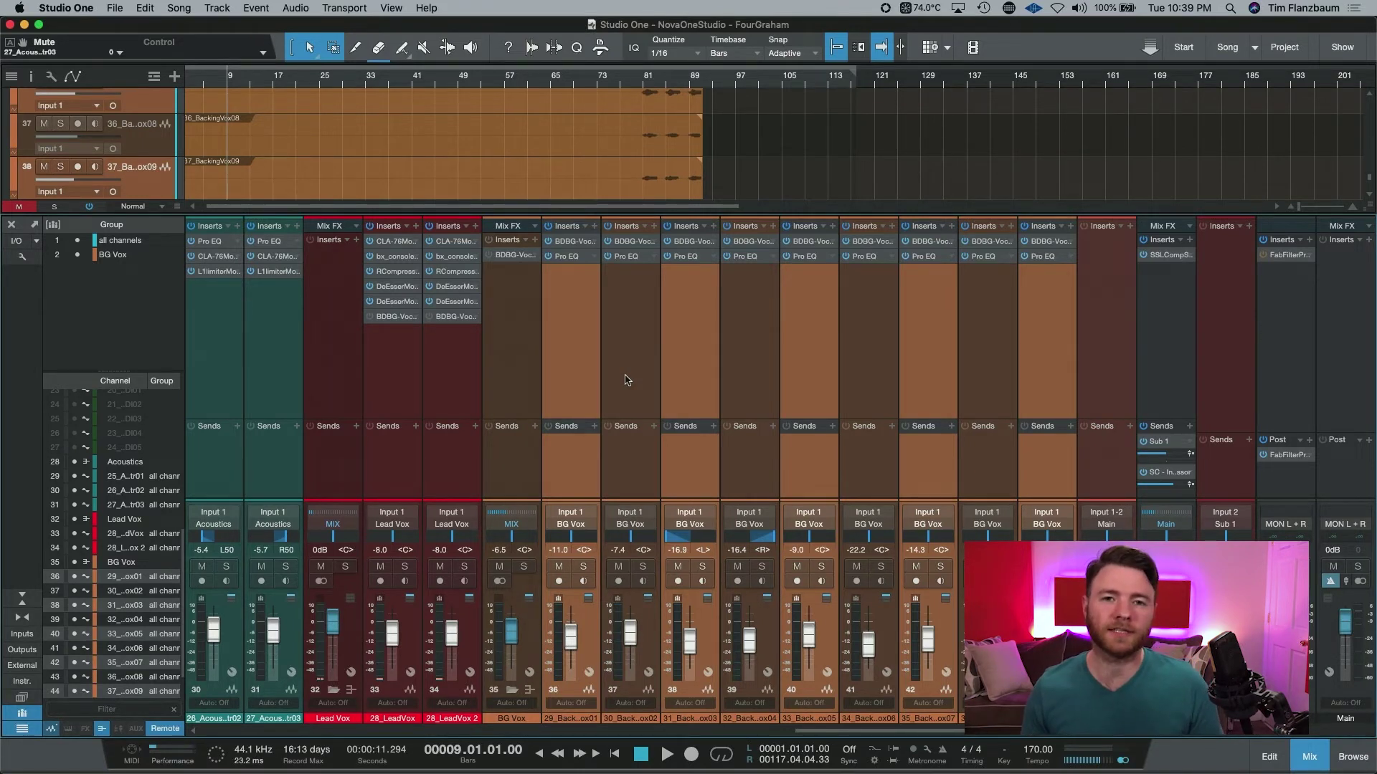
Step: Hide the mixer and split the grouped vocal events at bar 79 with Alt+X from track 35
{"action": "key", "text": "F3"}
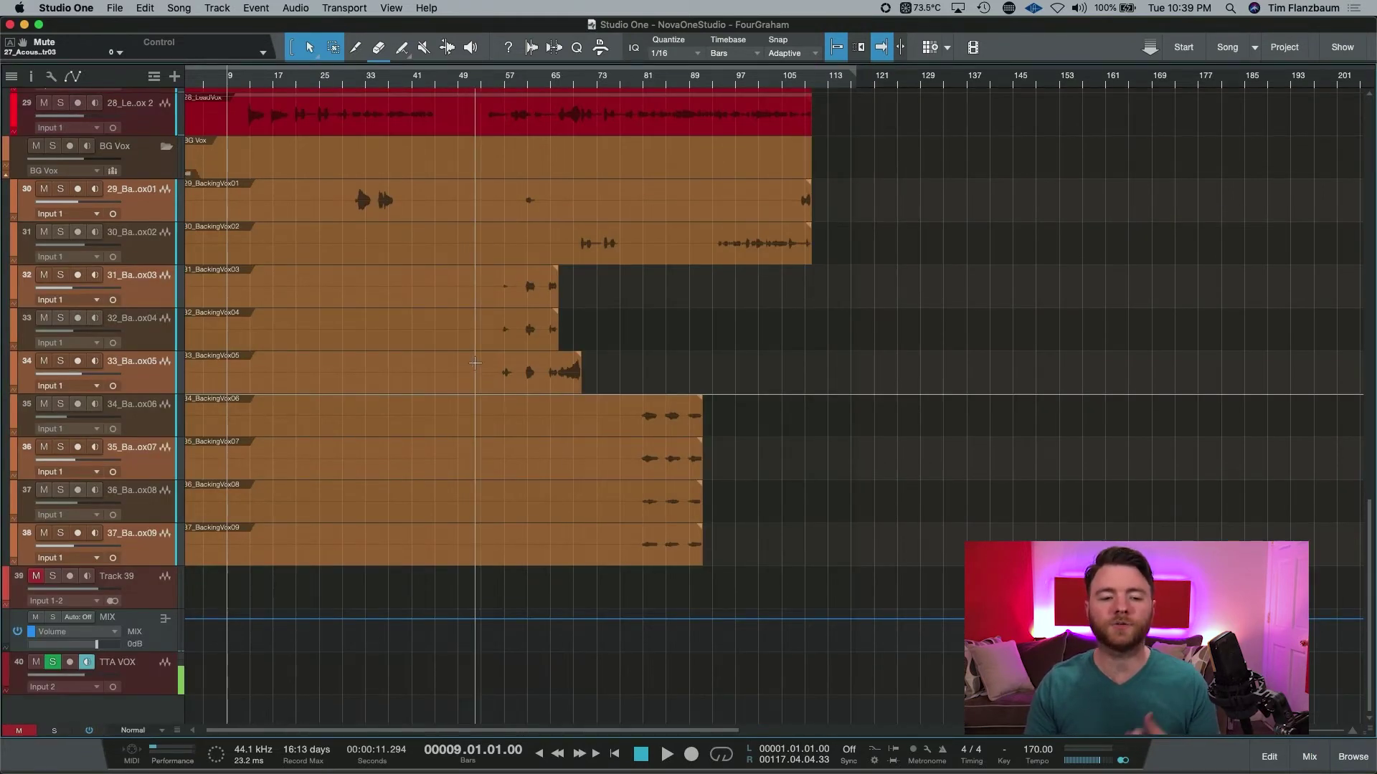
{"action": "left_click", "coordinate": [407, 406]}
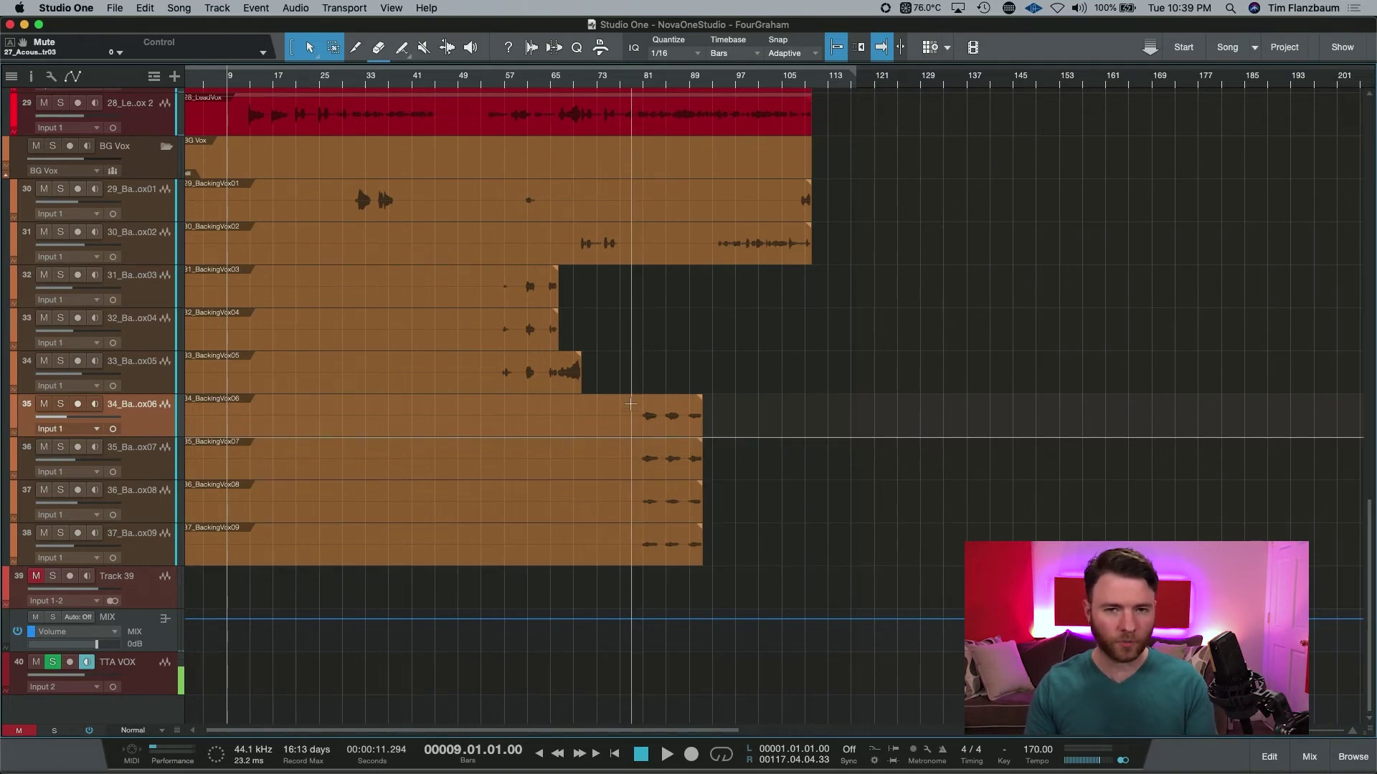
{"action": "left_click", "coordinate": [631, 403]}
{"action": "key", "text": "alt+x"}
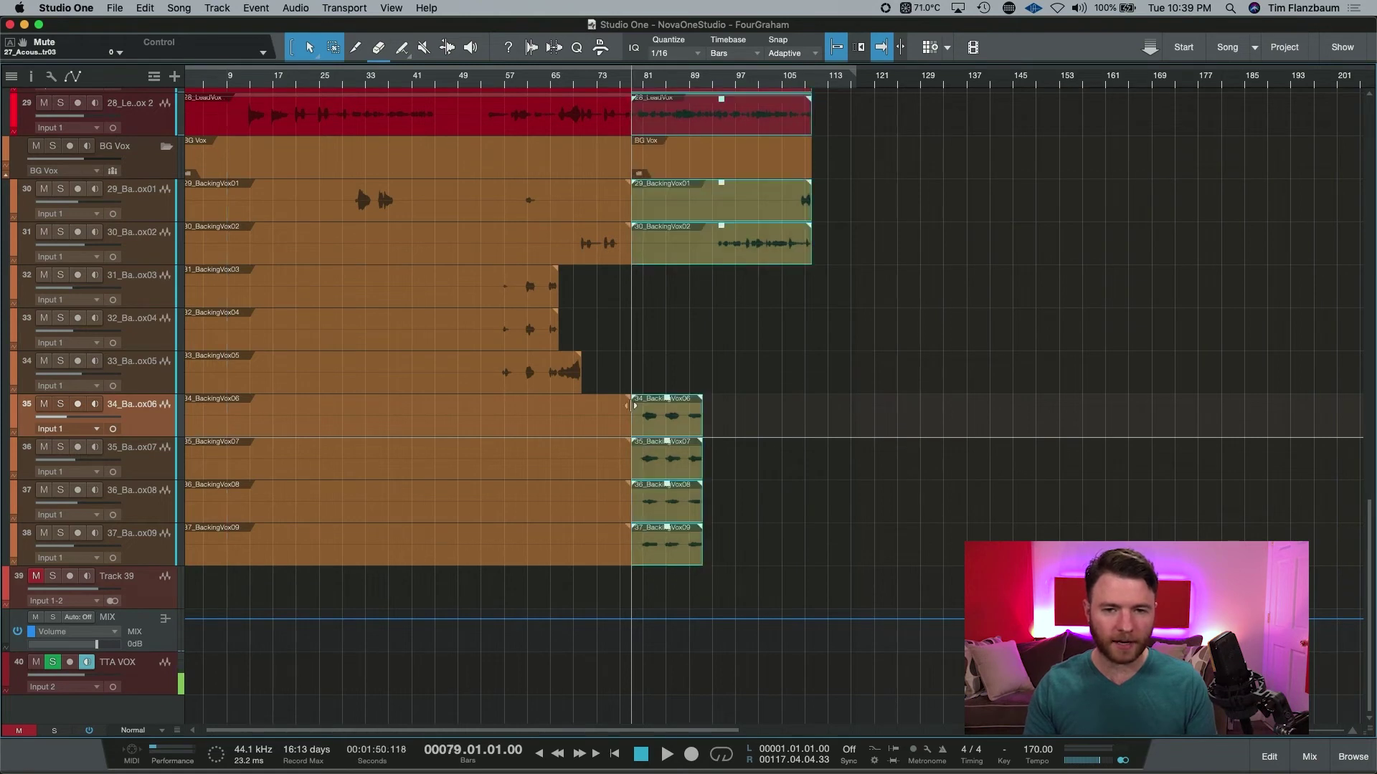